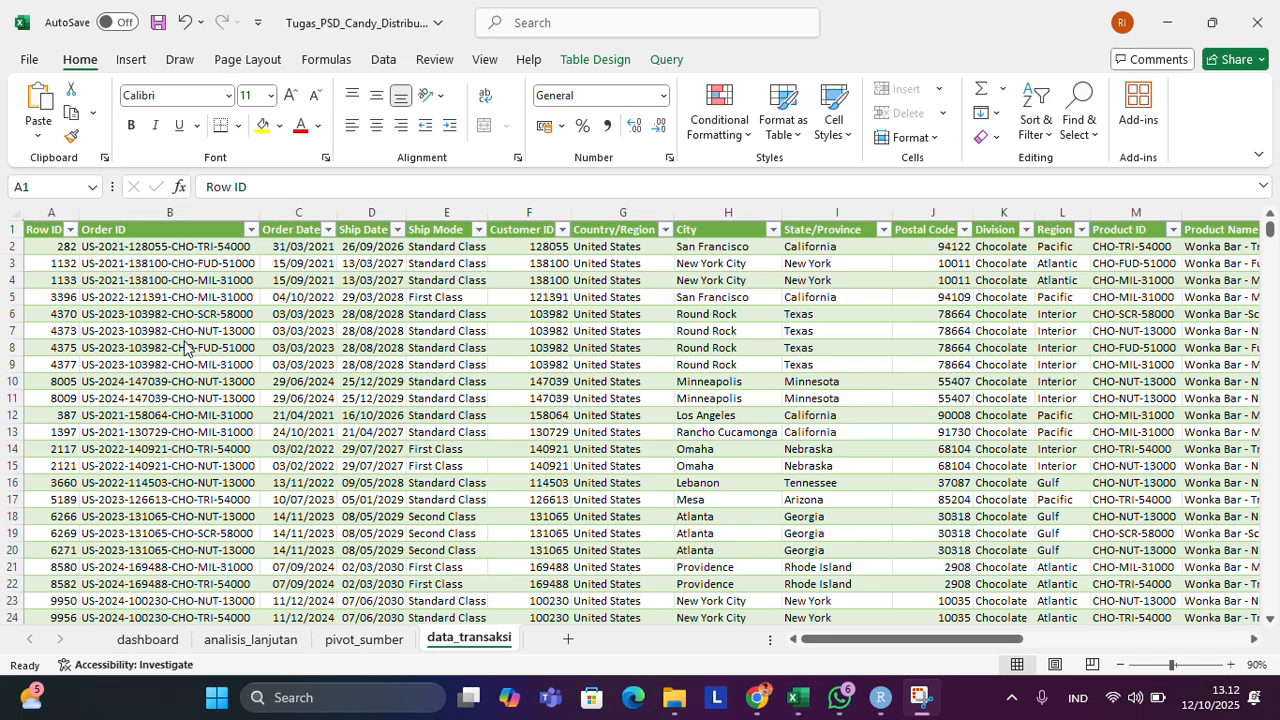
Look through the transaction records on the data_transaksi sheet from the first row to the last and return to the header row.
scroll(424, 358, right, 3)
scroll(424, 358, left, 4)
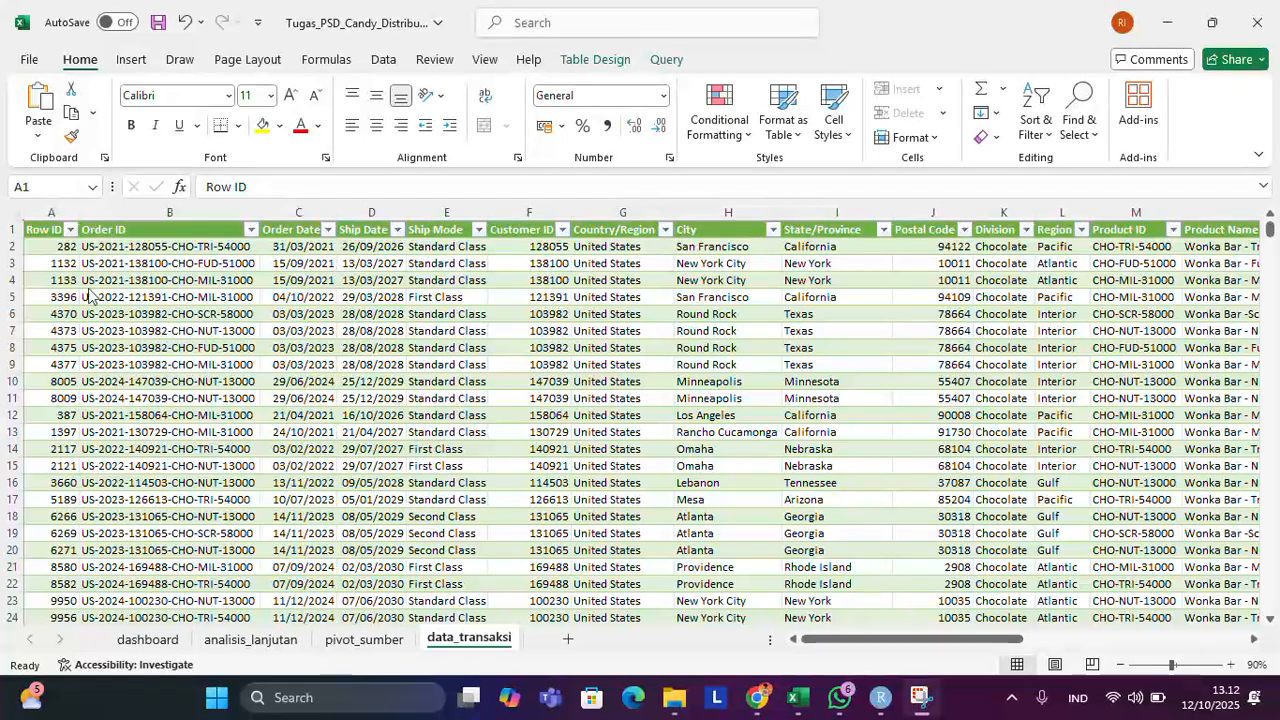
scroll(93, 322, down, 3)
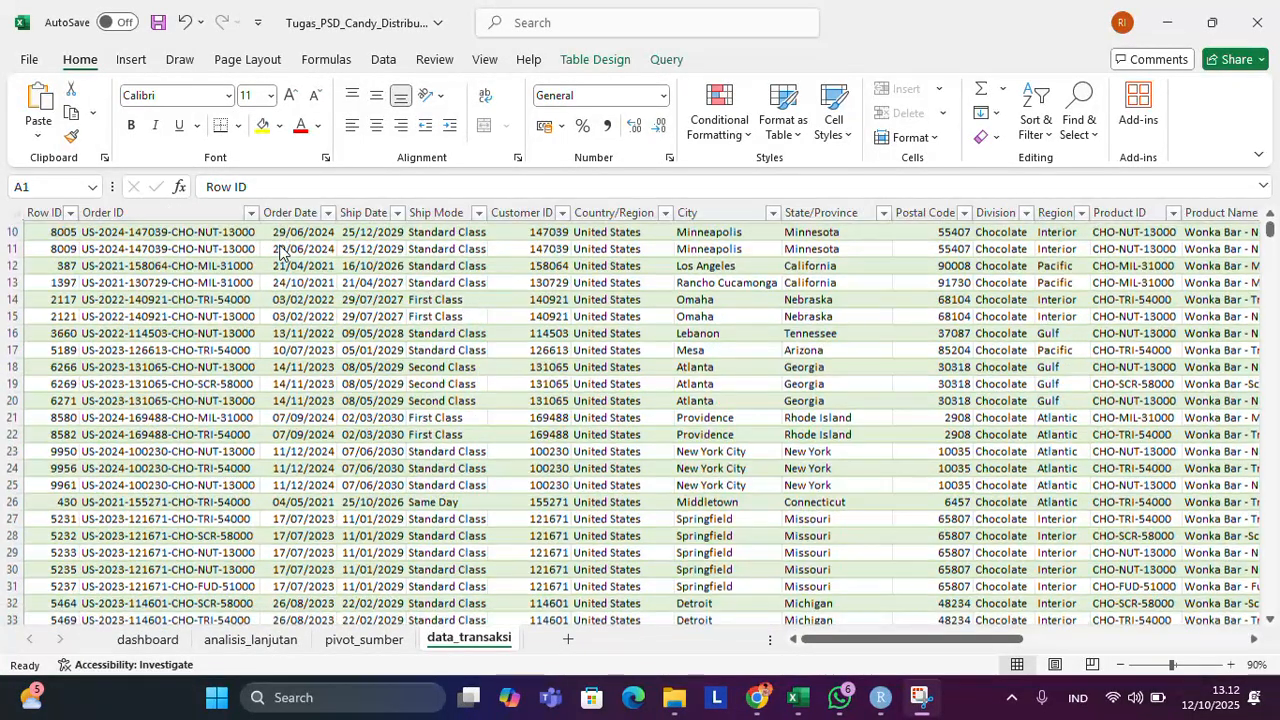
scroll(281, 252, down, 4)
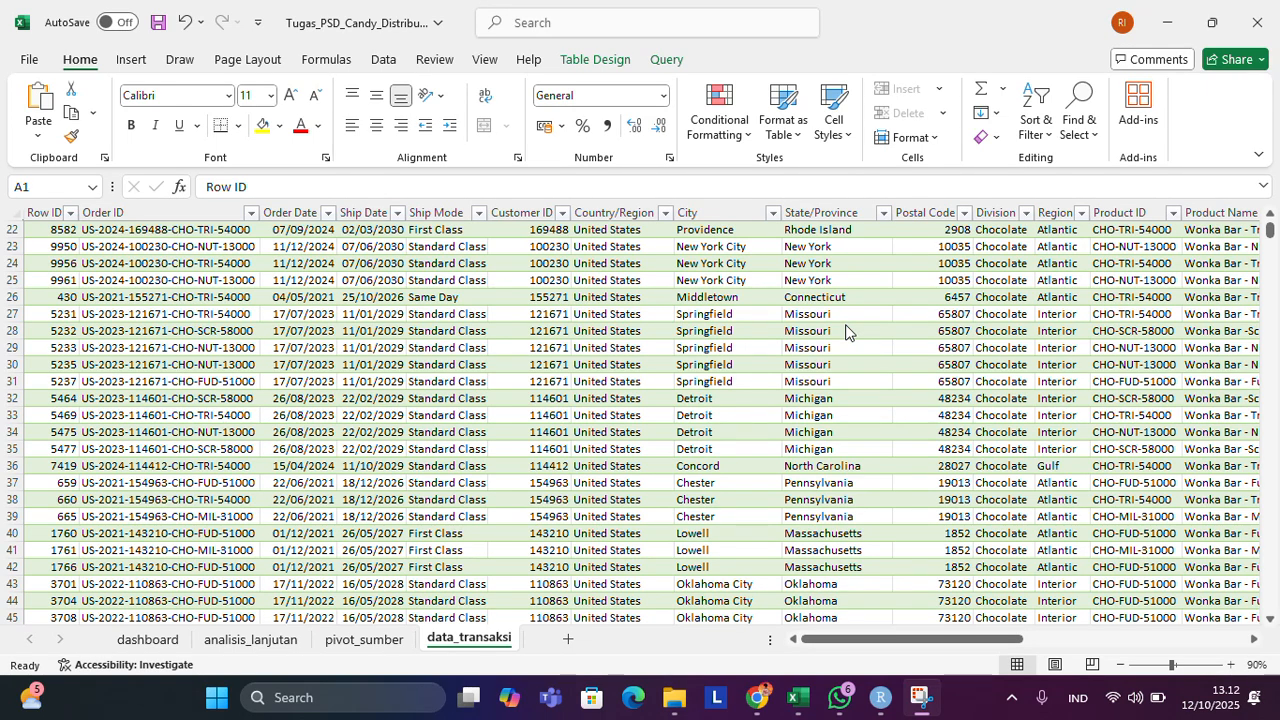
scroll(845, 331, down, 3)
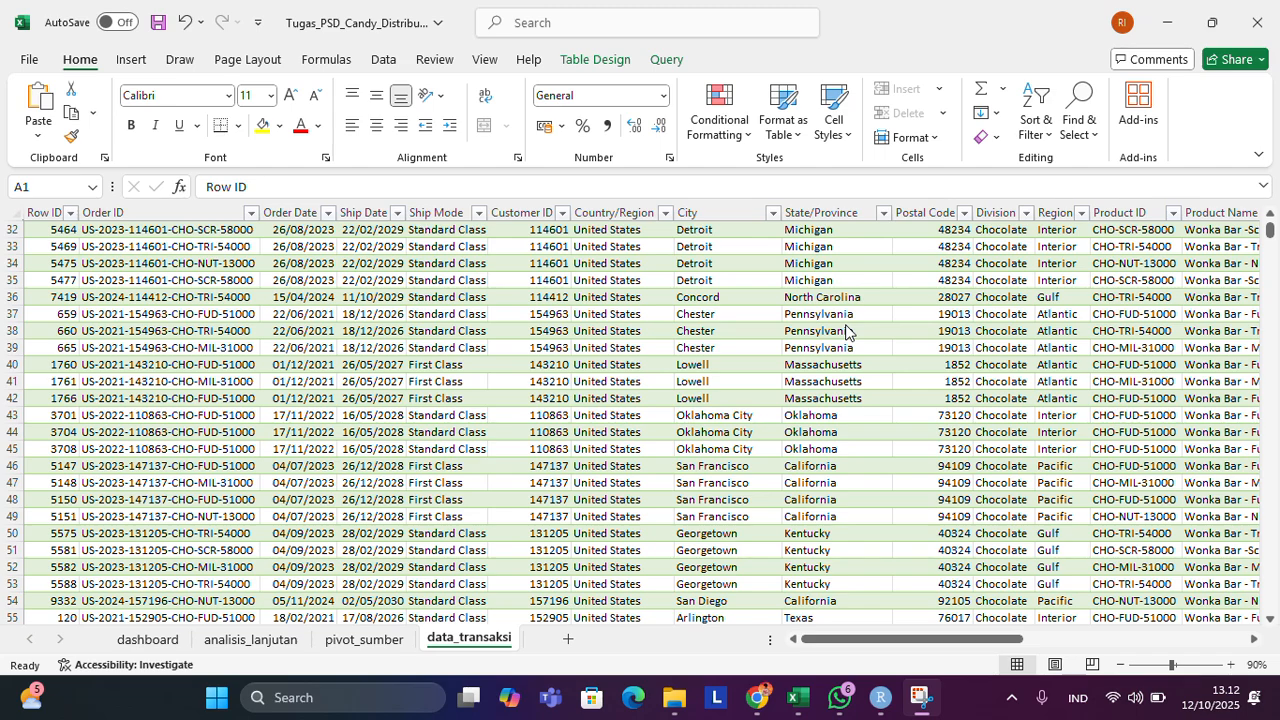
scroll(490, 418, down, 4)
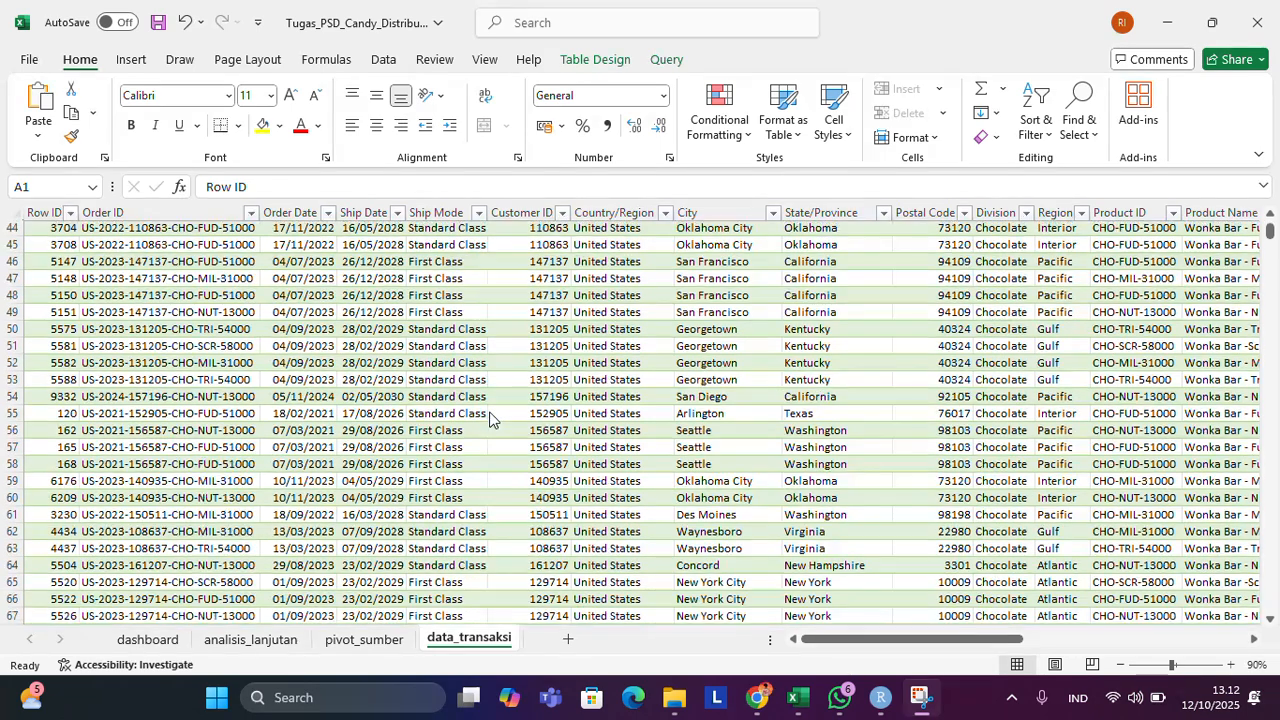
scroll(490, 418, down, 6)
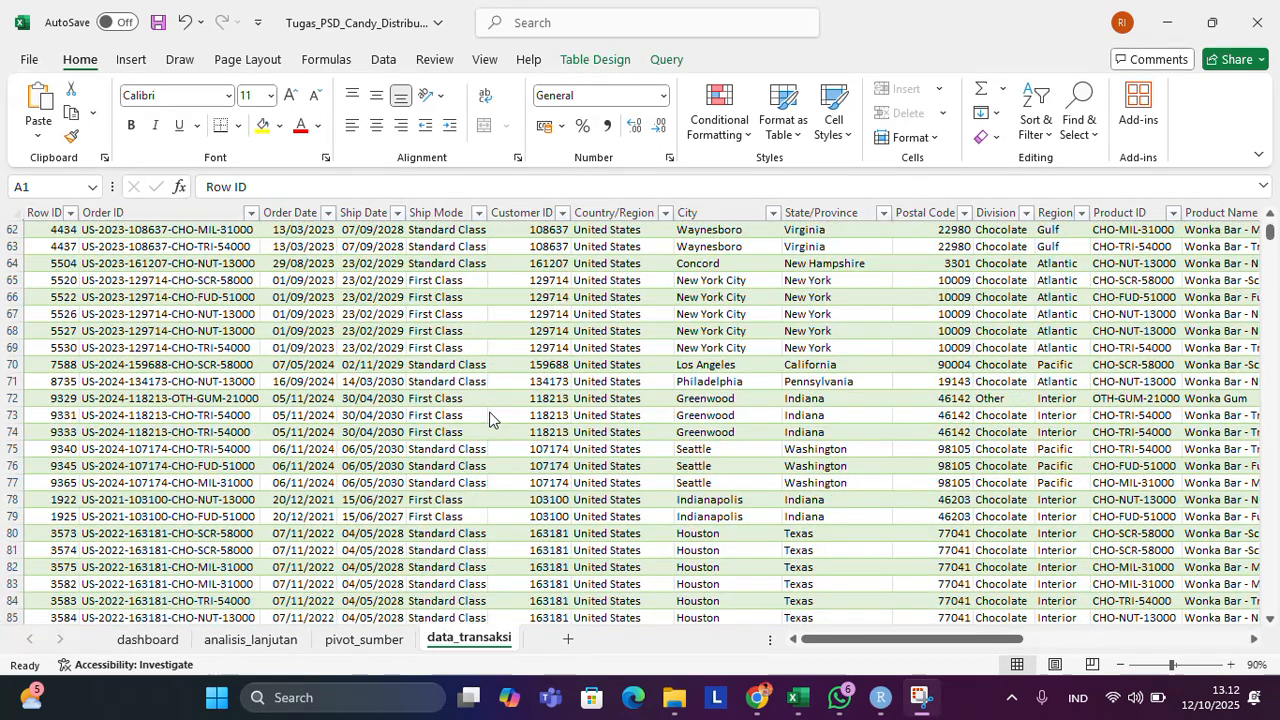
scroll(490, 418, down, 11)
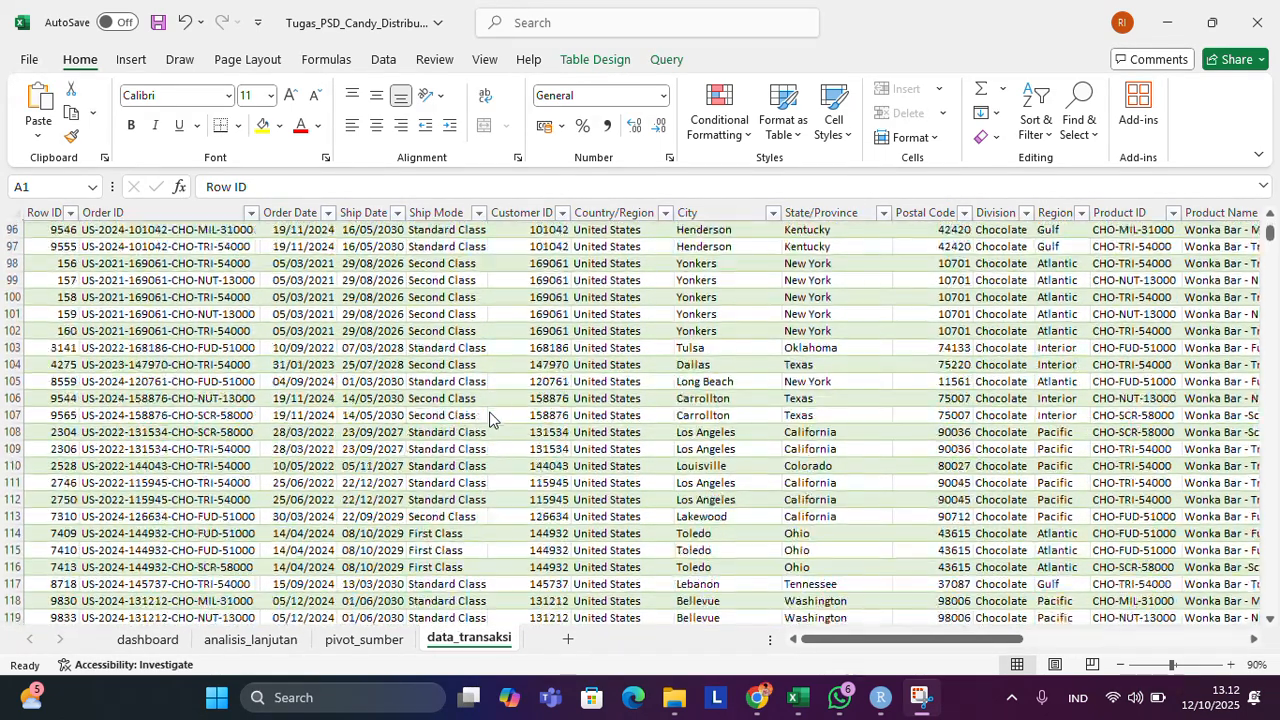
click(1275, 234)
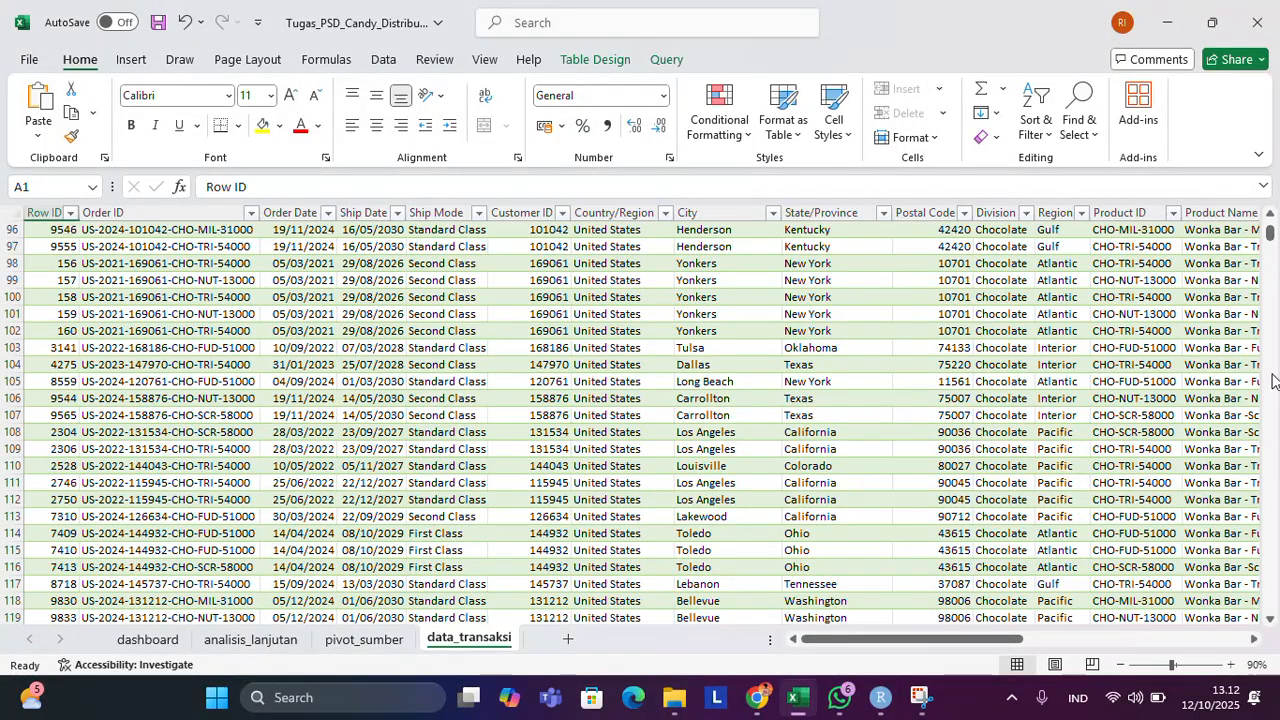
drag(1270, 232, 1218, 605)
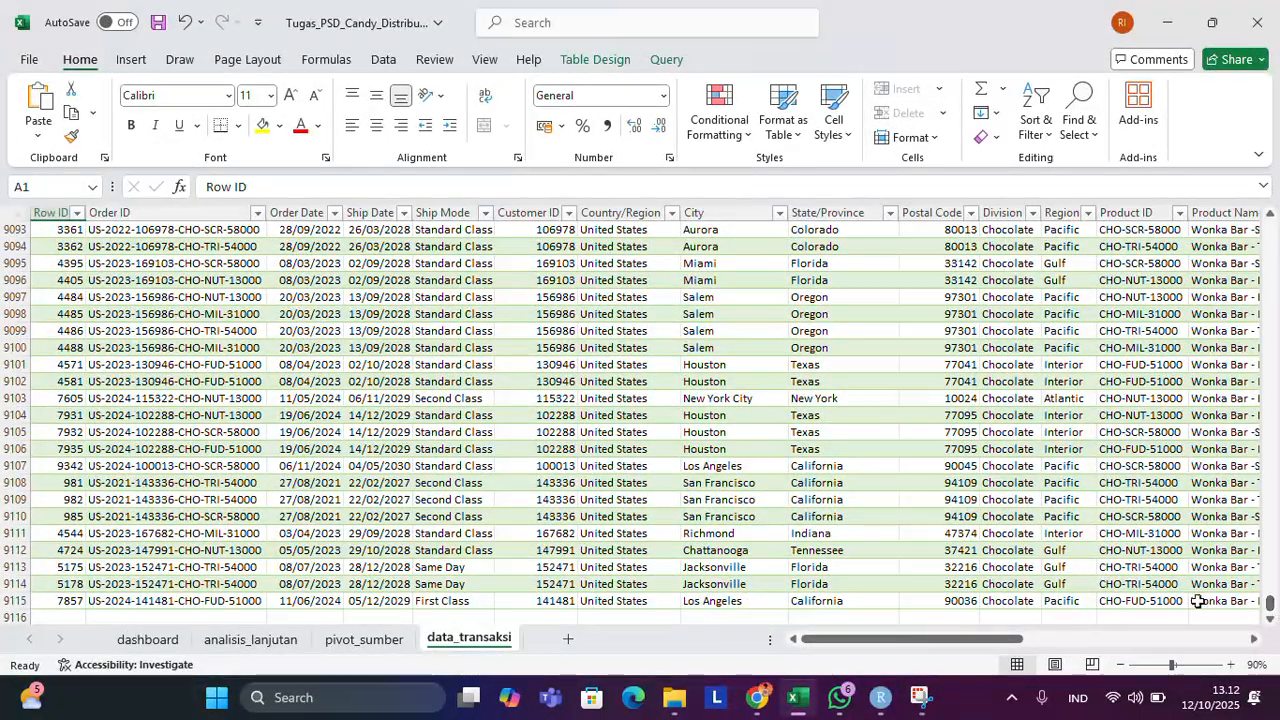
drag(1271, 607, 1270, 225)
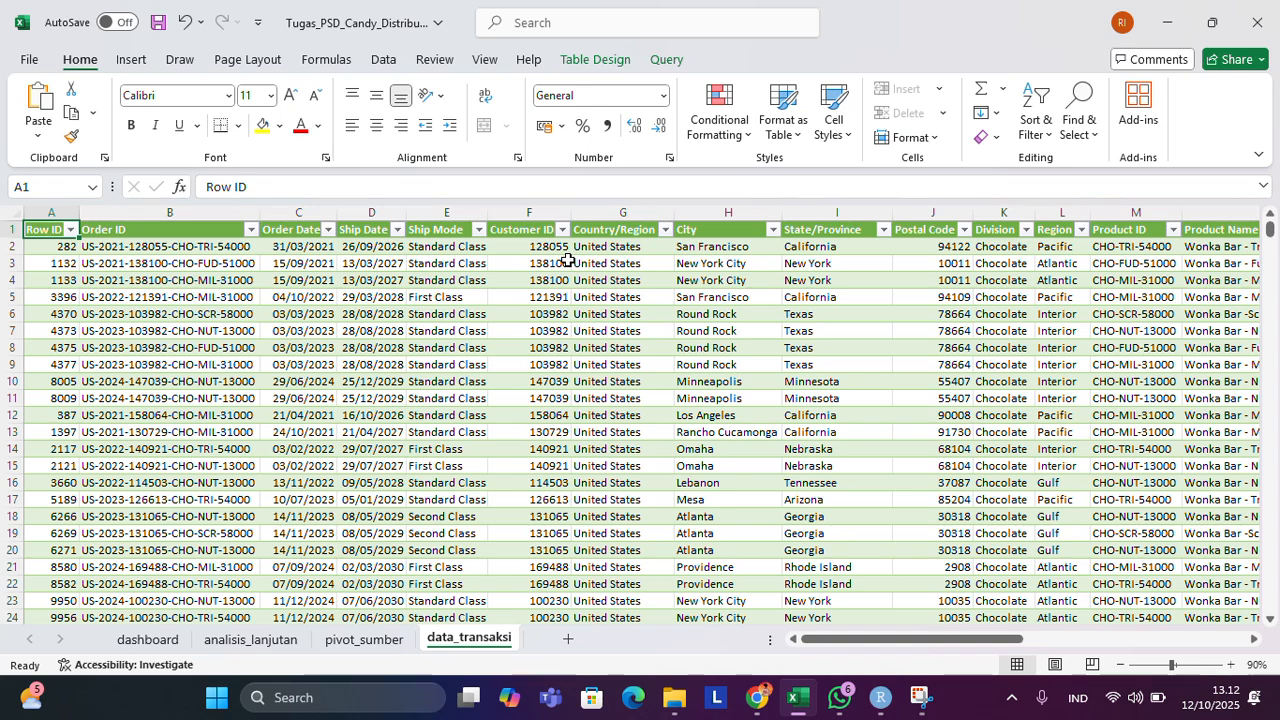
Review the transaction table's columns from Order Date through Target_Margin_Region and return to Row ID.
scroll(567, 260, right, 2)
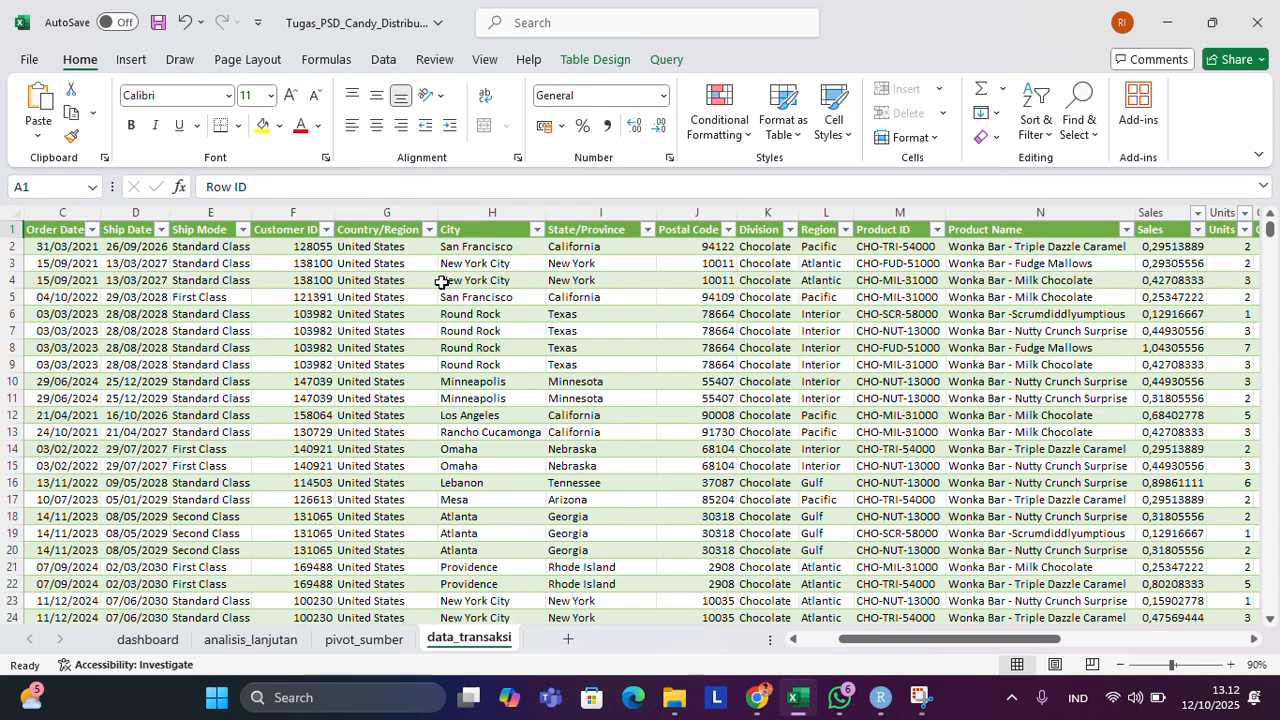
scroll(752, 262, right, 1)
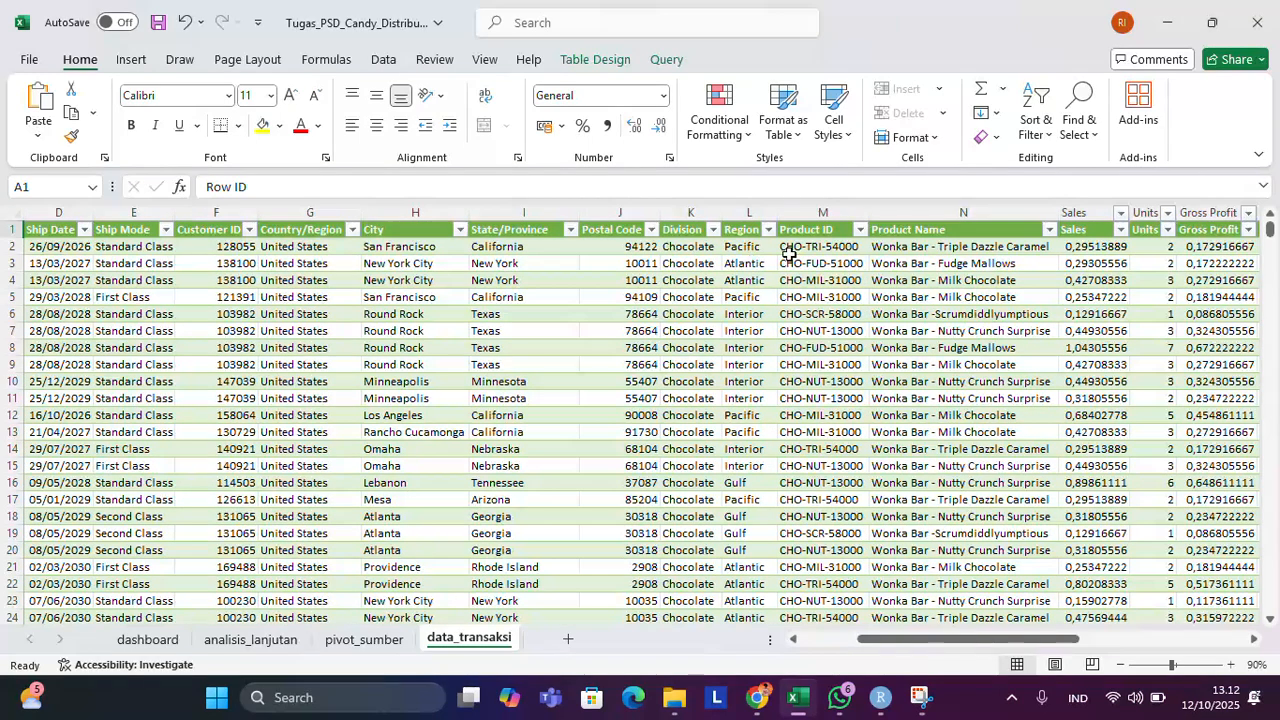
scroll(953, 260, right, 1)
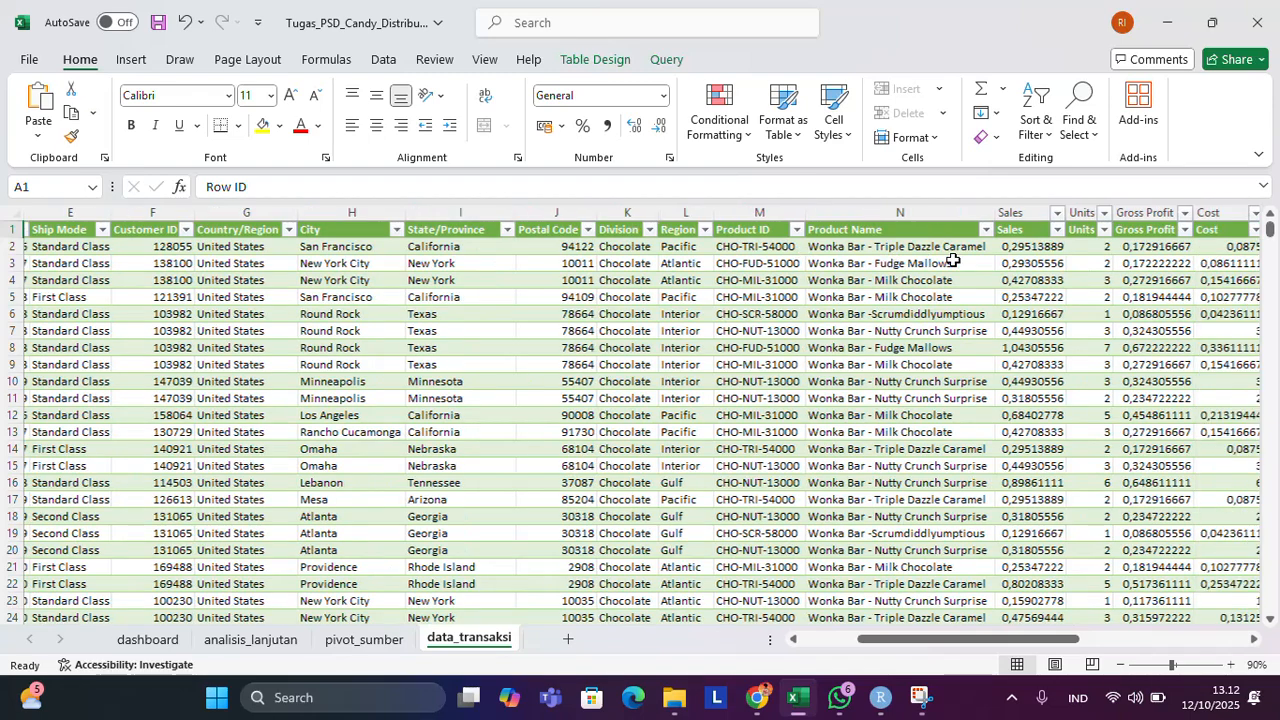
scroll(952, 260, right, 2)
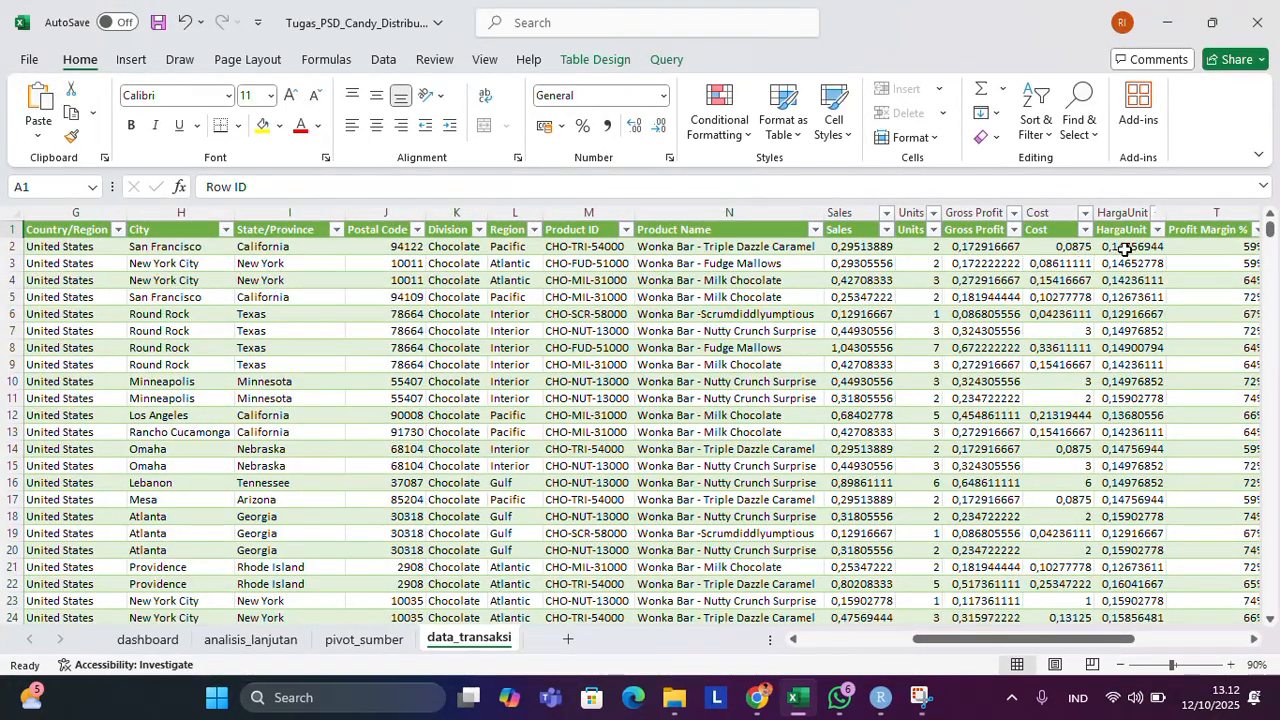
scroll(1121, 229, right, 3)
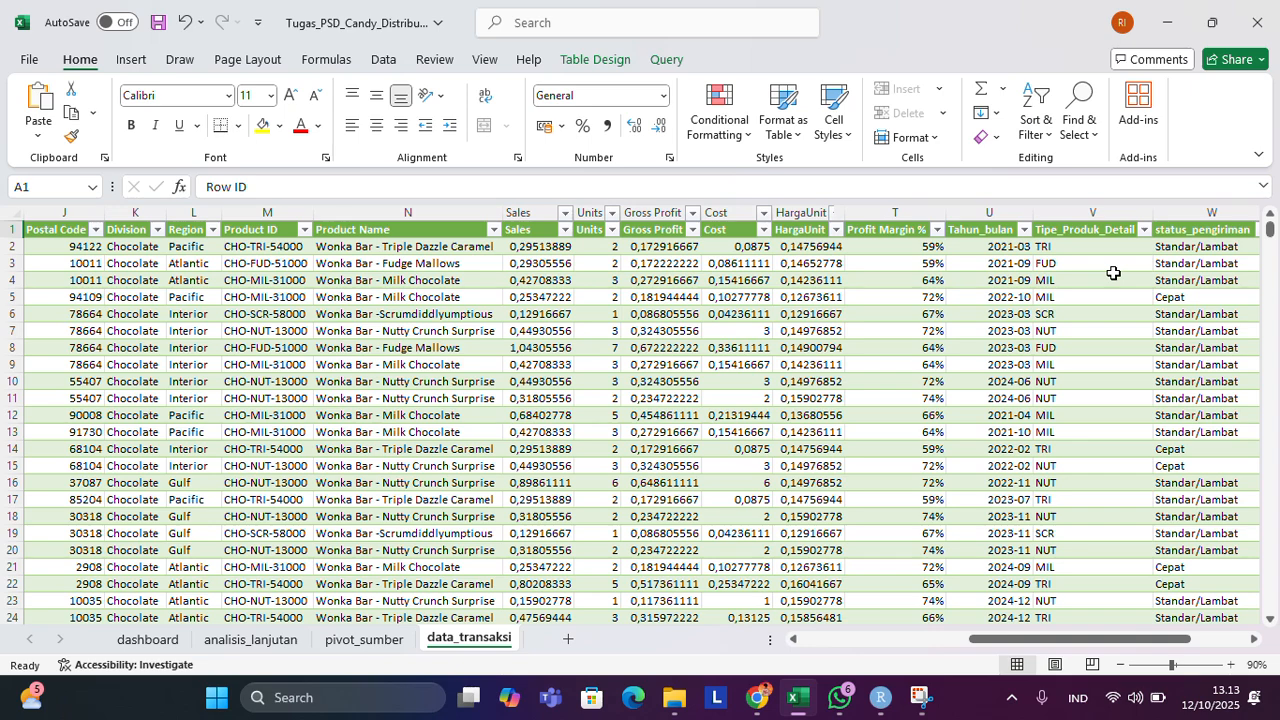
scroll(1113, 273, right, 3)
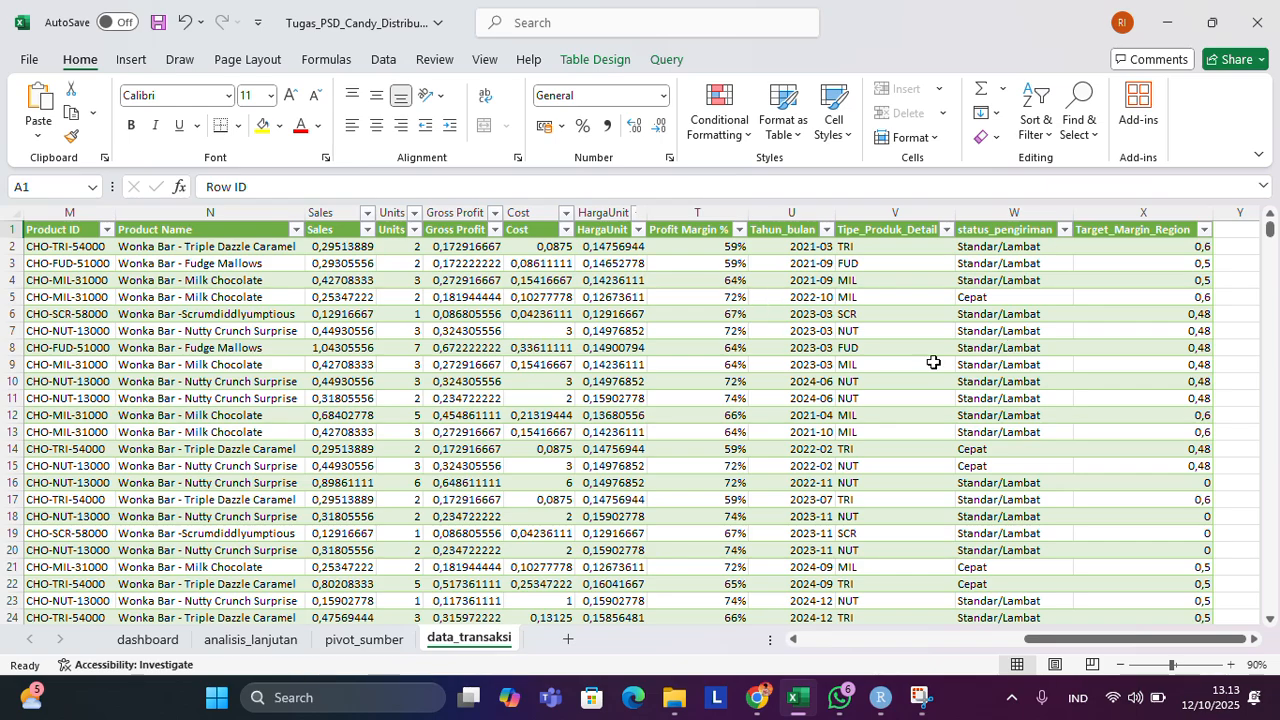
scroll(530, 246, left, 6)
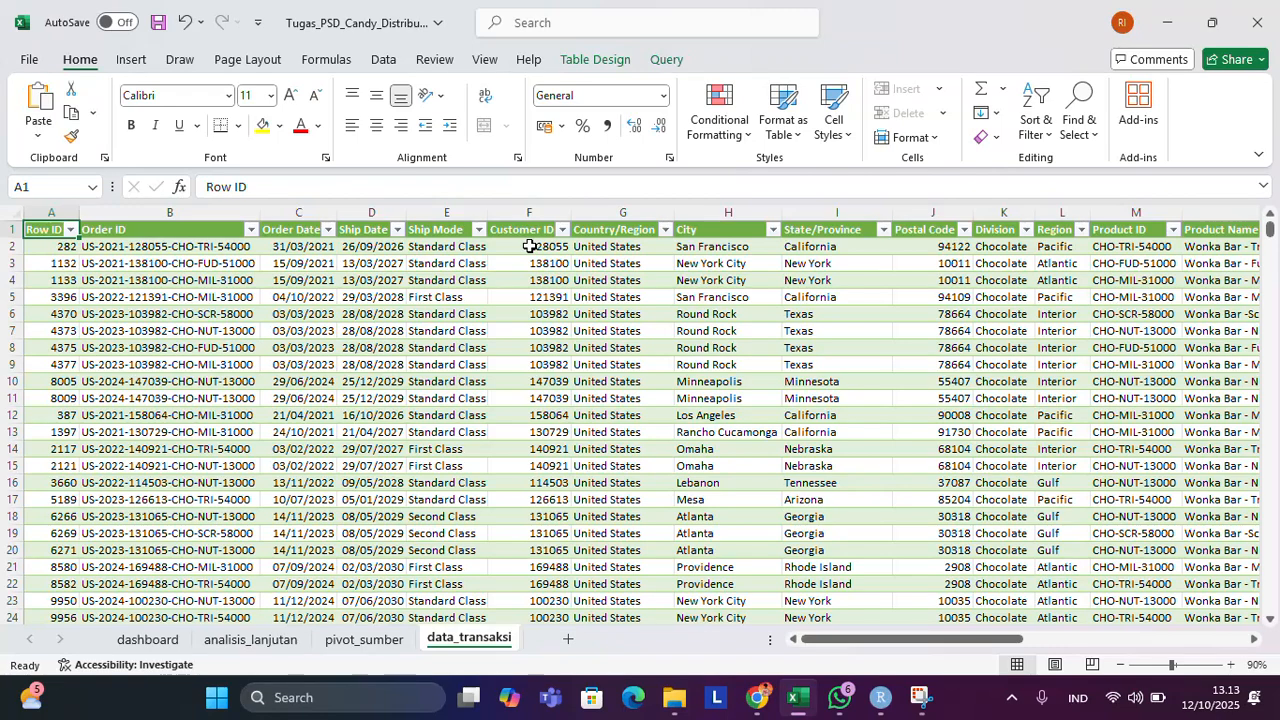
Examine the Profit Margin % column of the transaction table, including its first data cell, header and the rows below.
scroll(530, 246, right, 3)
scroll(530, 246, left, 3)
scroll(1043, 328, right, 6)
scroll(1019, 323, right, 4)
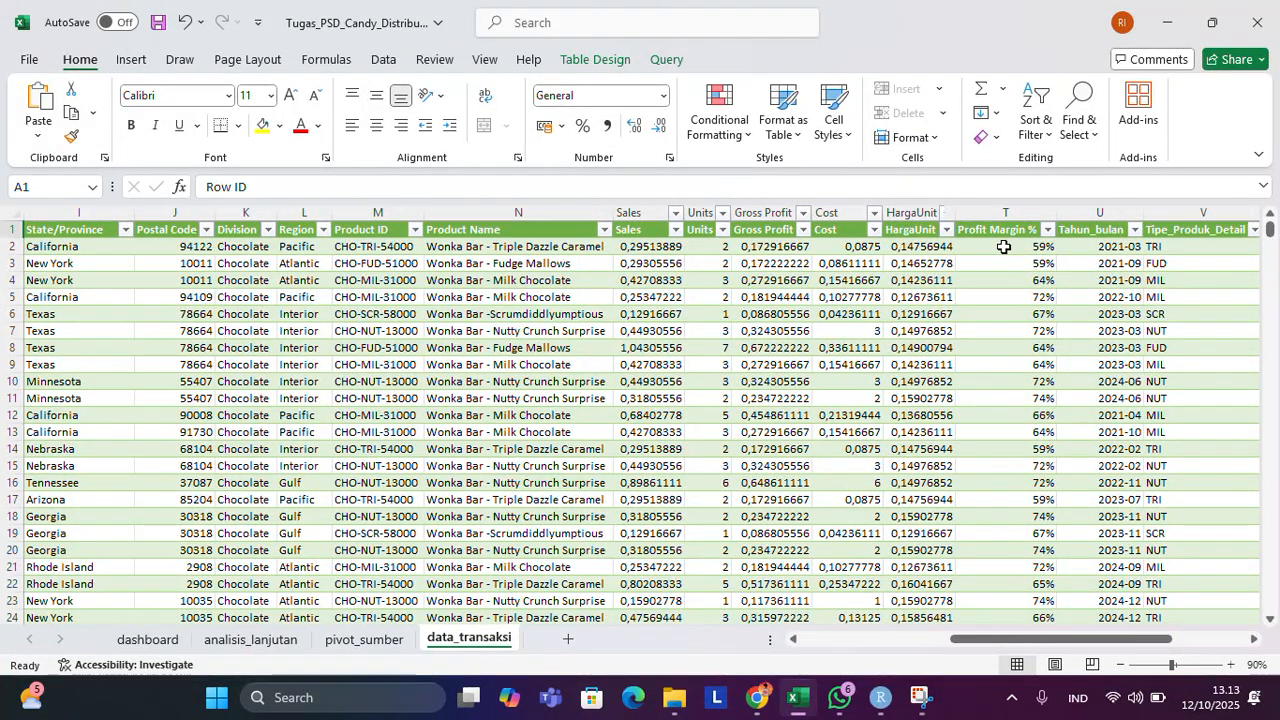
click(1003, 246)
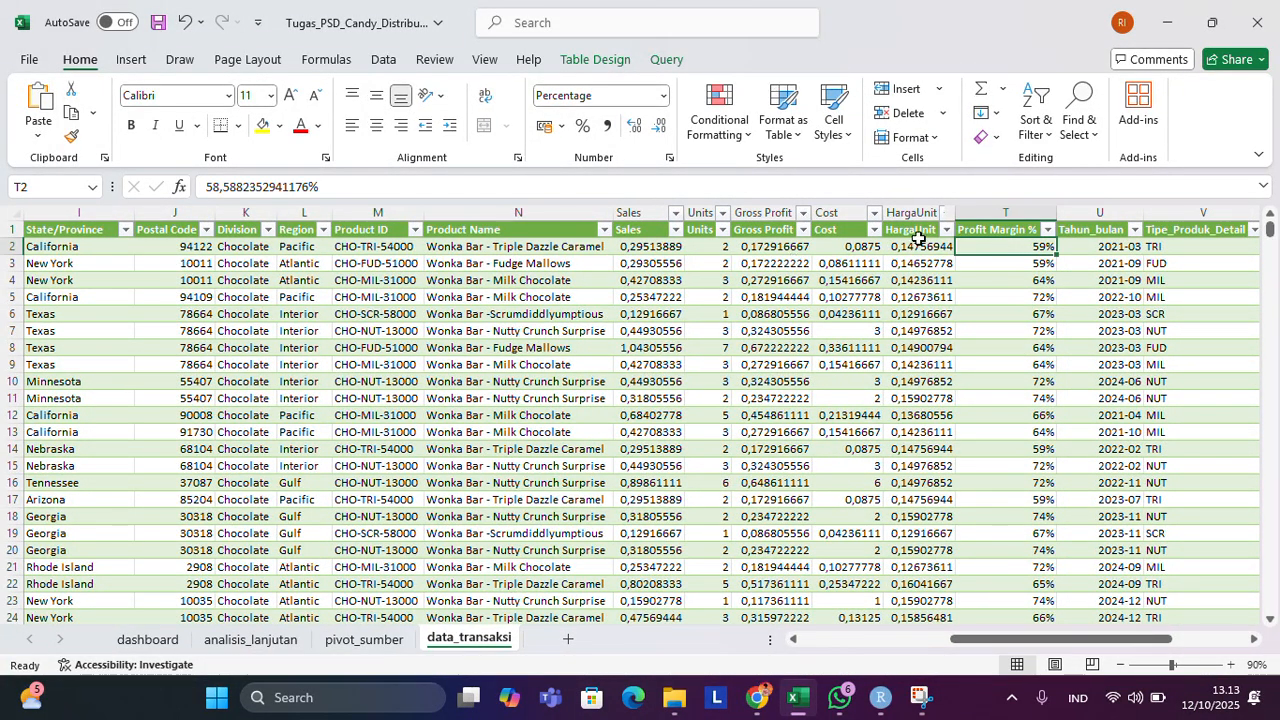
click(1004, 231)
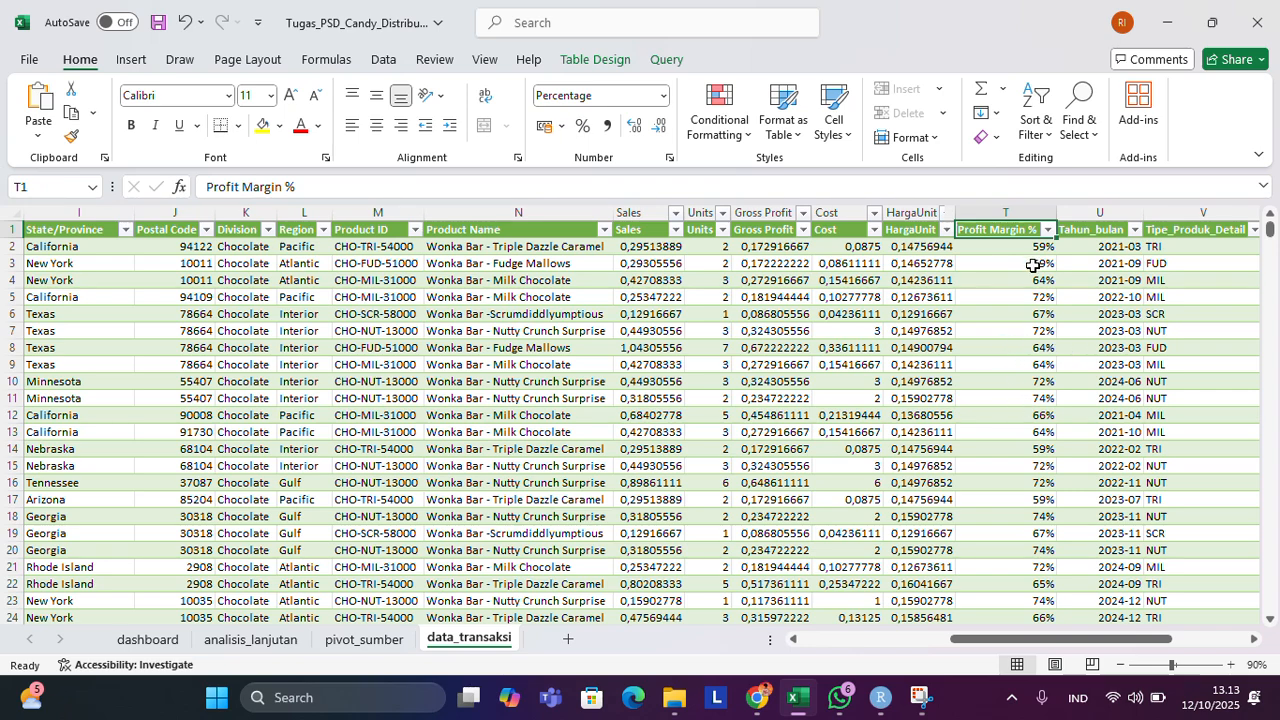
scroll(1027, 395, down, 1)
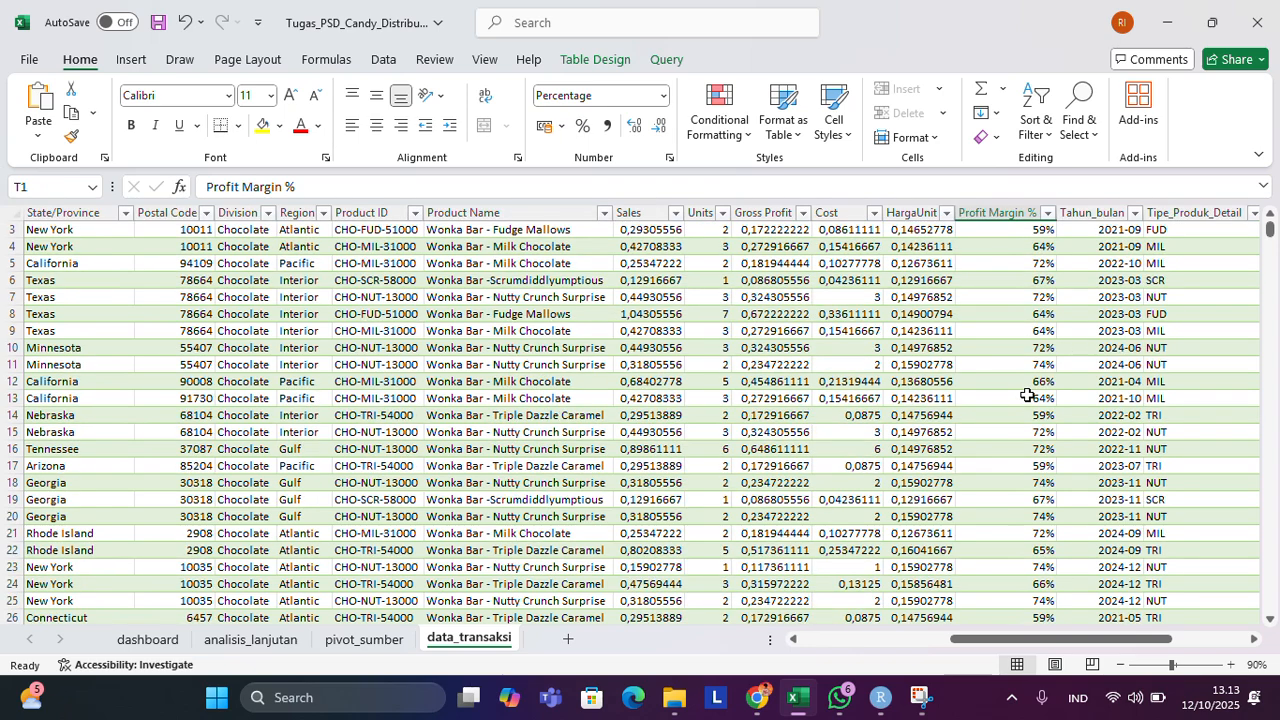
scroll(1027, 395, up, 1)
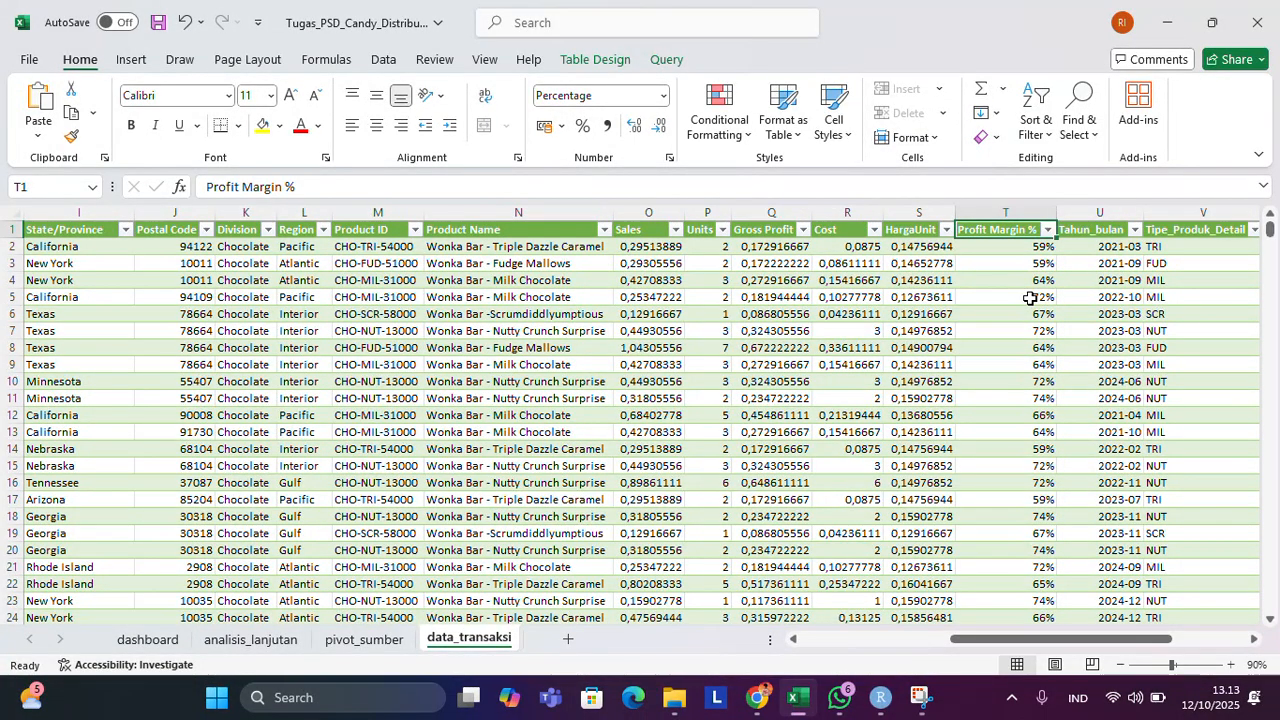
Inspect the formula in the first Tahun_bulan data cell and compare it with the Order Date column.
click(1088, 245)
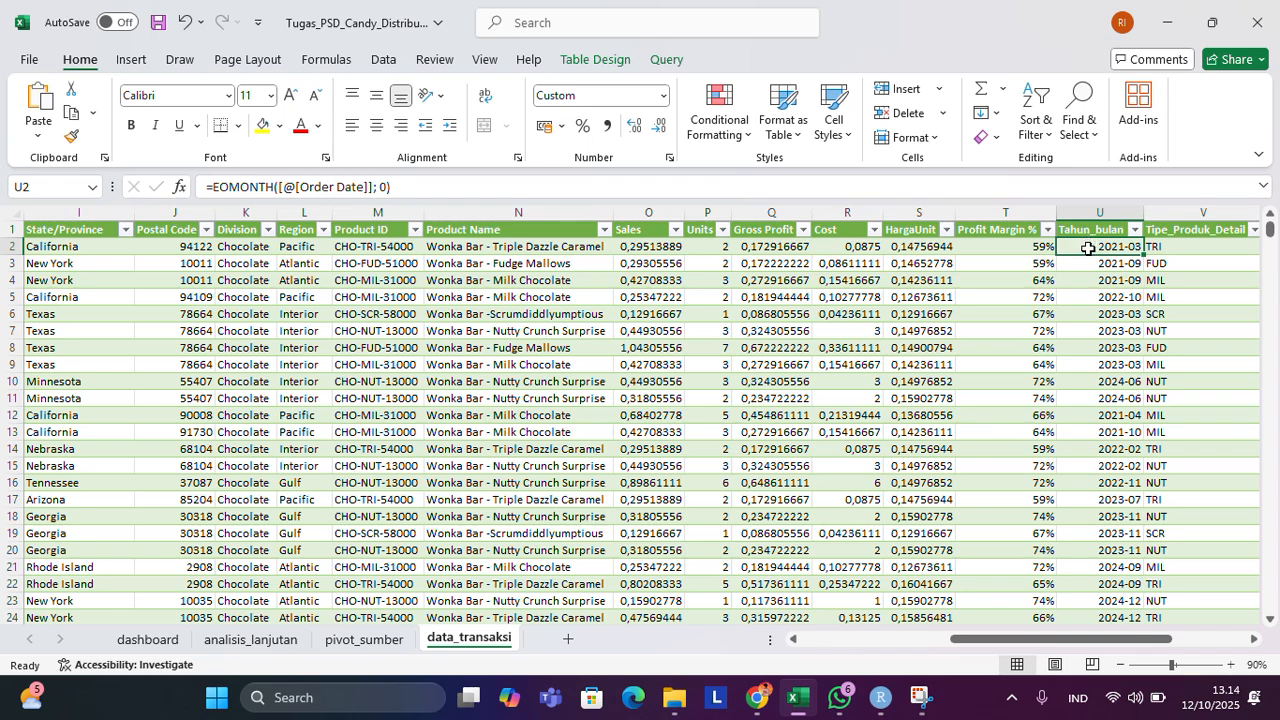
scroll(448, 360, left, 1)
scroll(448, 360, left, 7)
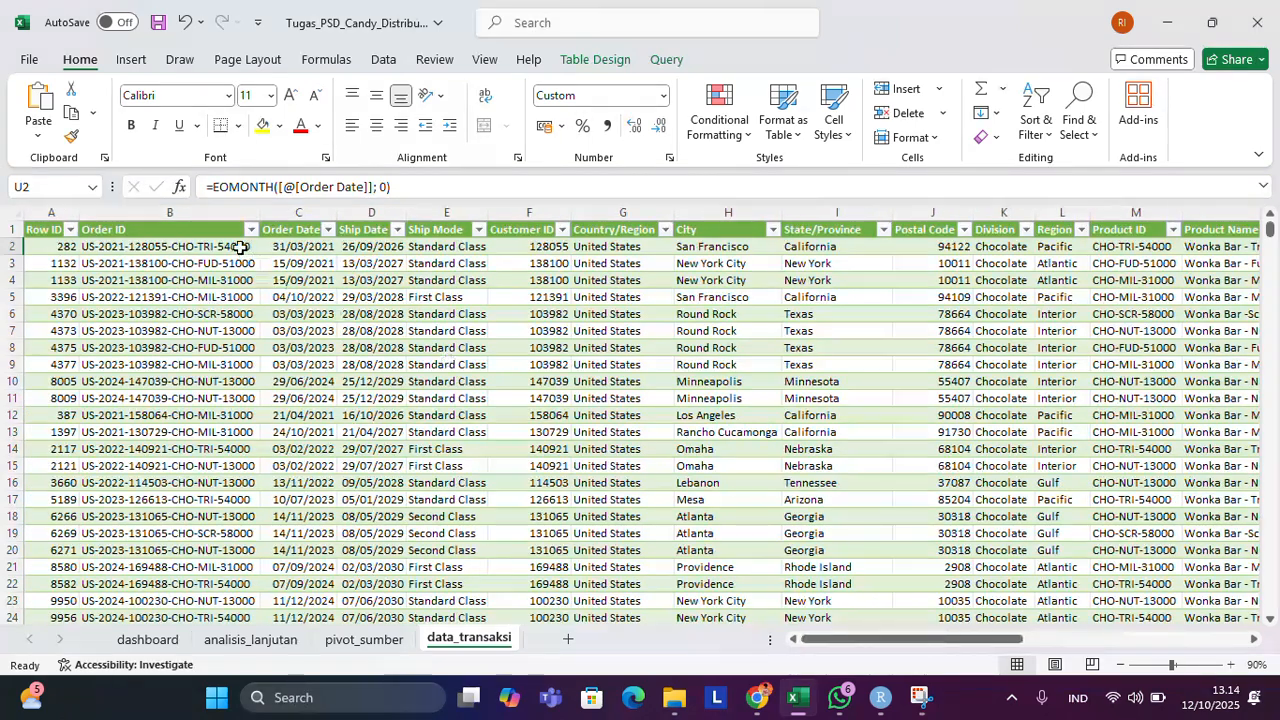
scroll(1147, 367, right, 7)
scroll(1147, 367, right, 2)
scroll(1135, 370, left, 1)
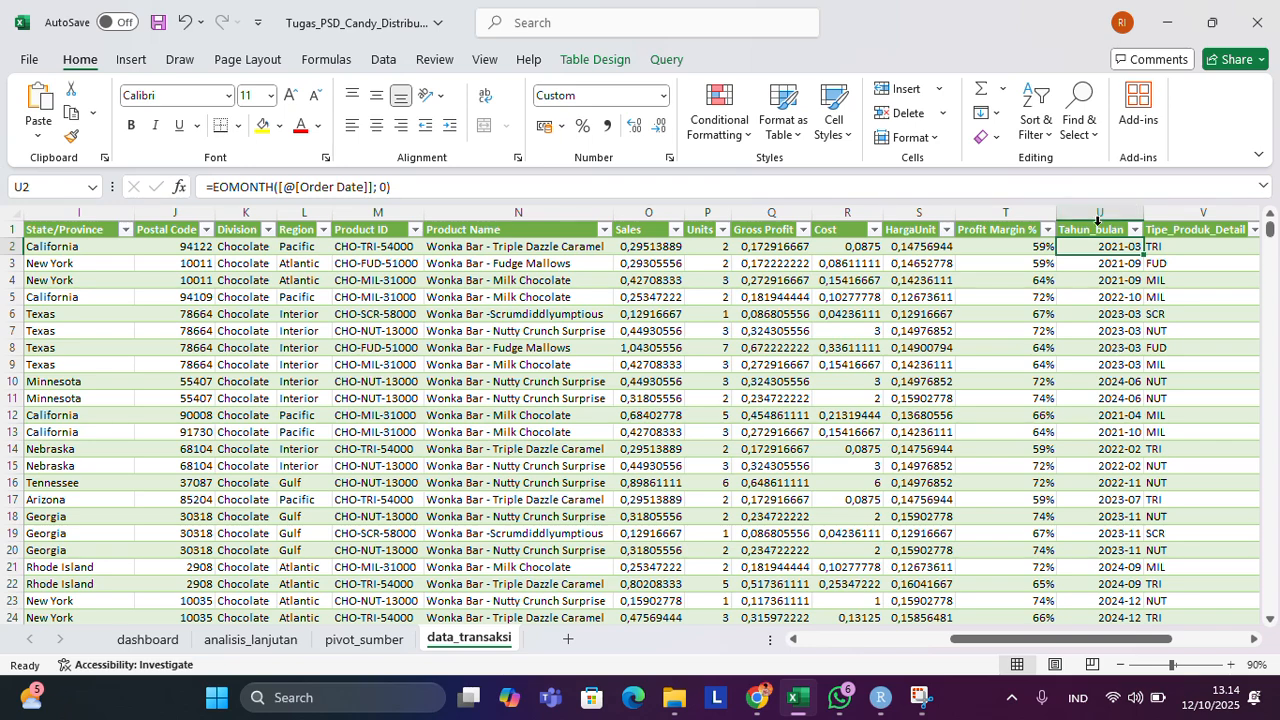
Inspect the status_pengiriman formula in cell W5 and look over that column's values.
scroll(1137, 314, right, 3)
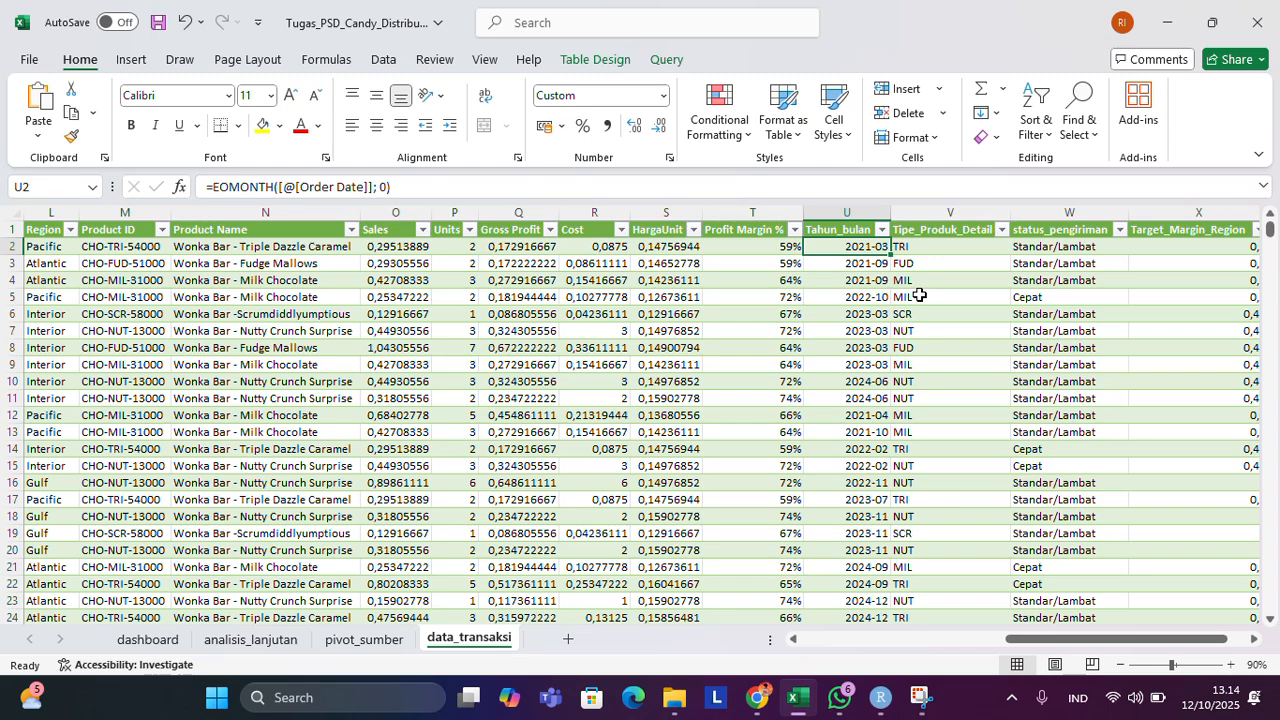
scroll(919, 295, right, 2)
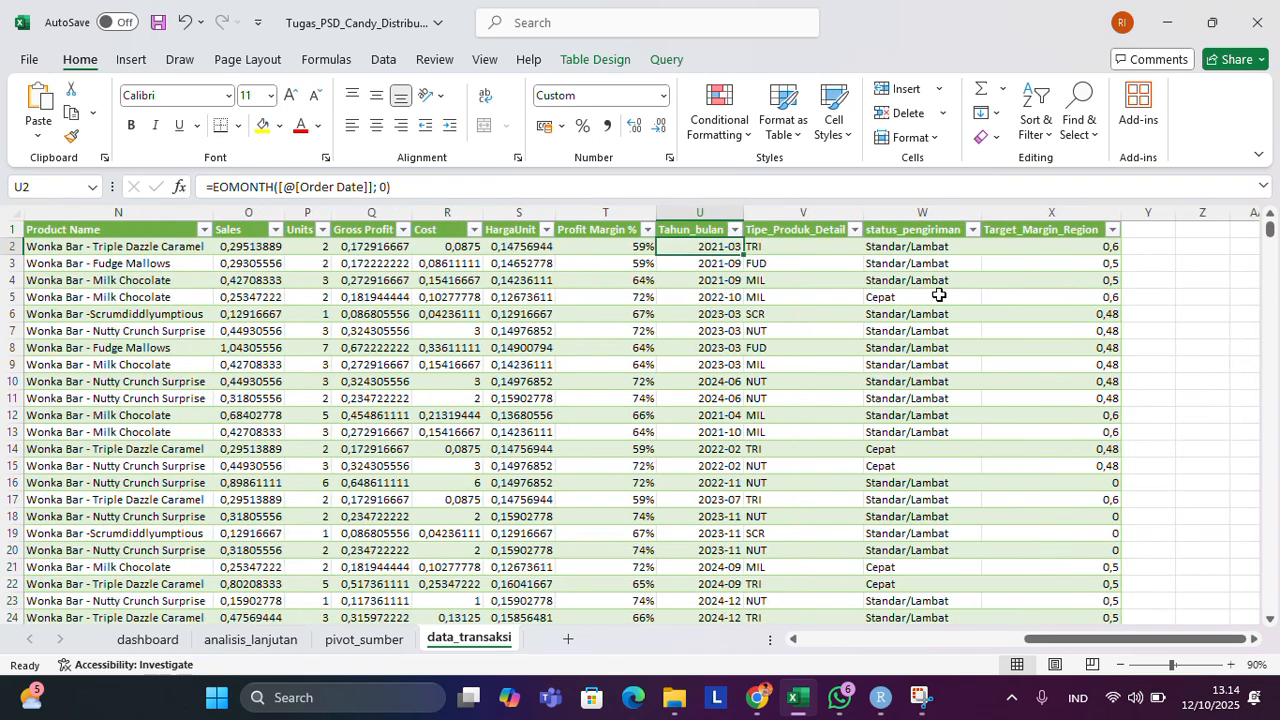
click(907, 303)
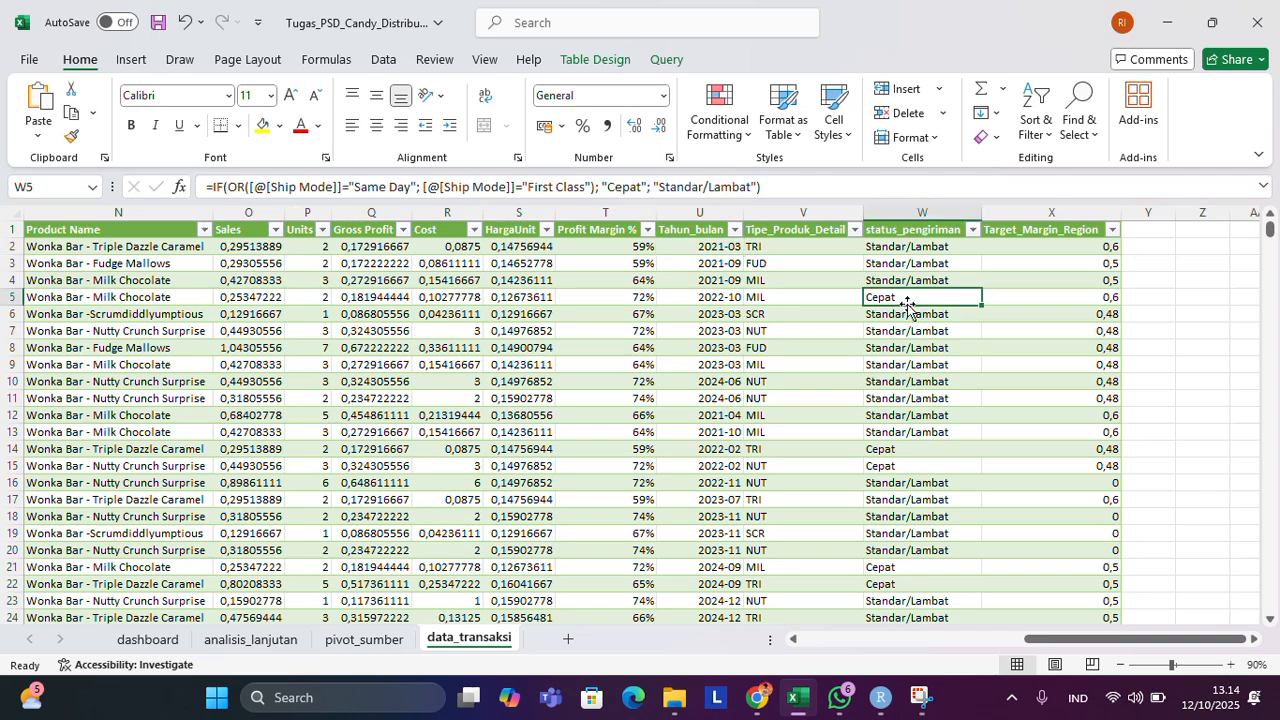
scroll(412, 230, left, 2)
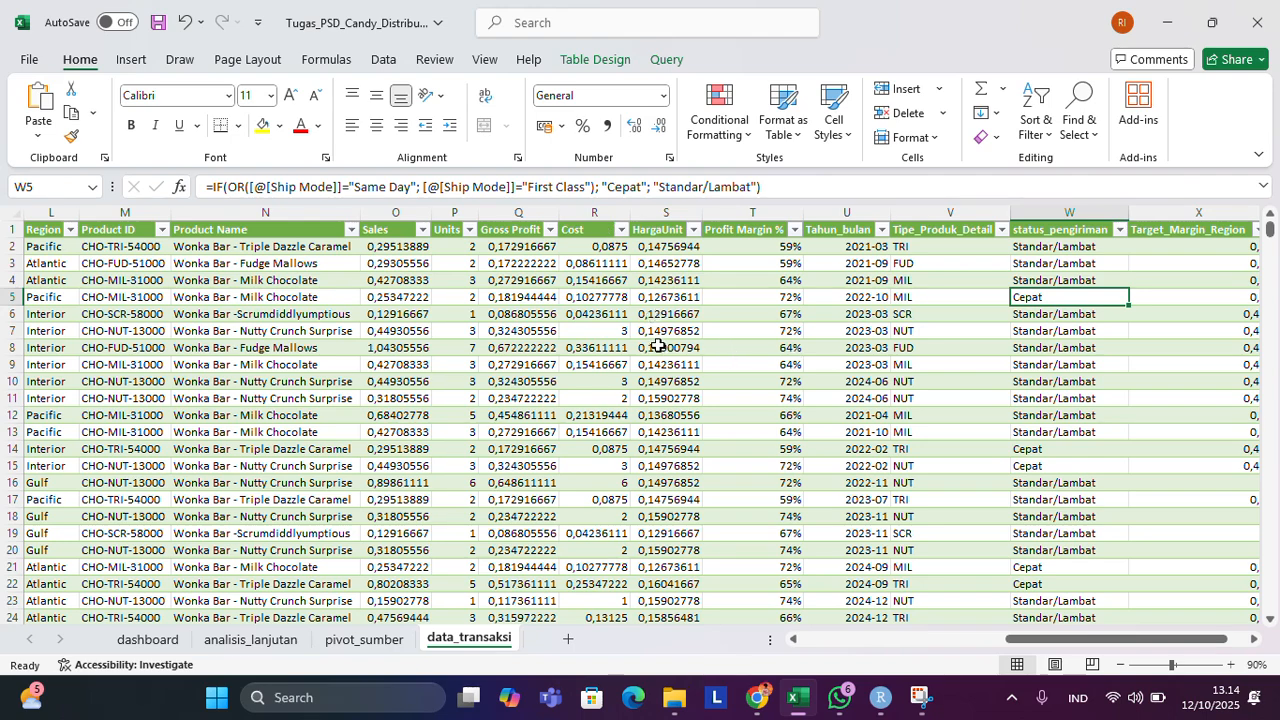
scroll(660, 345, right, 3)
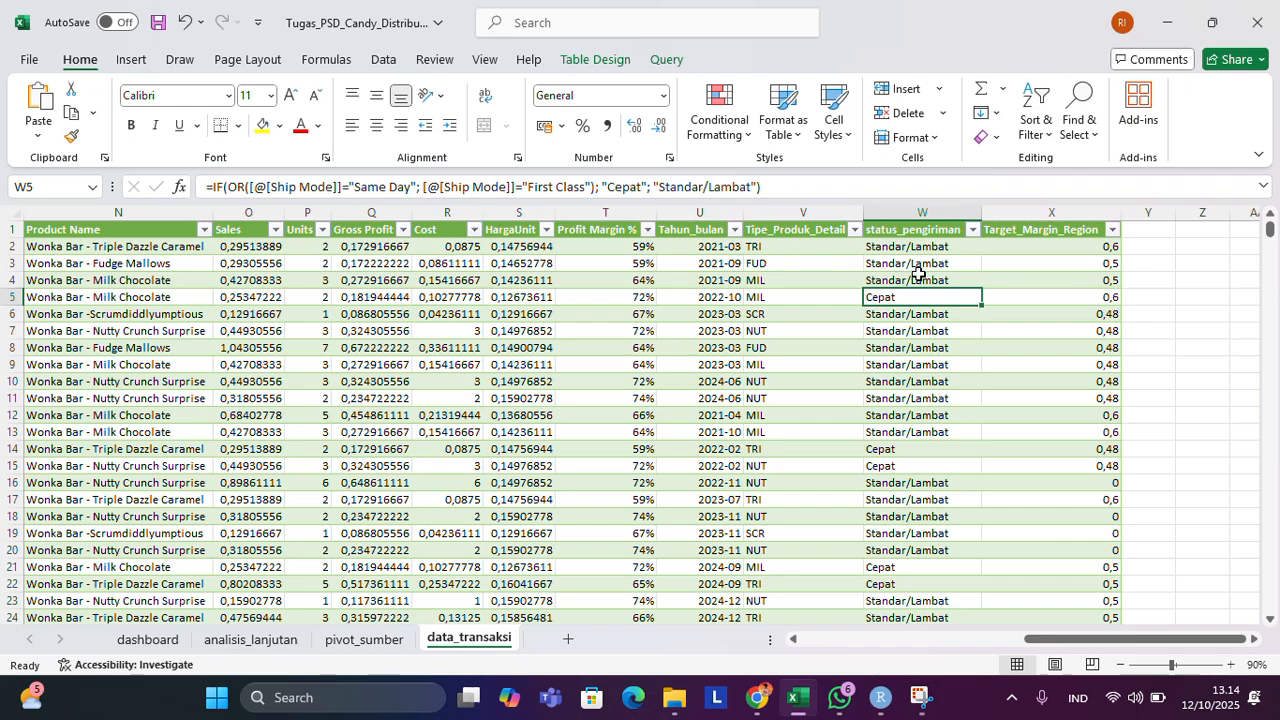
scroll(918, 273, down, 5)
scroll(918, 273, up, 5)
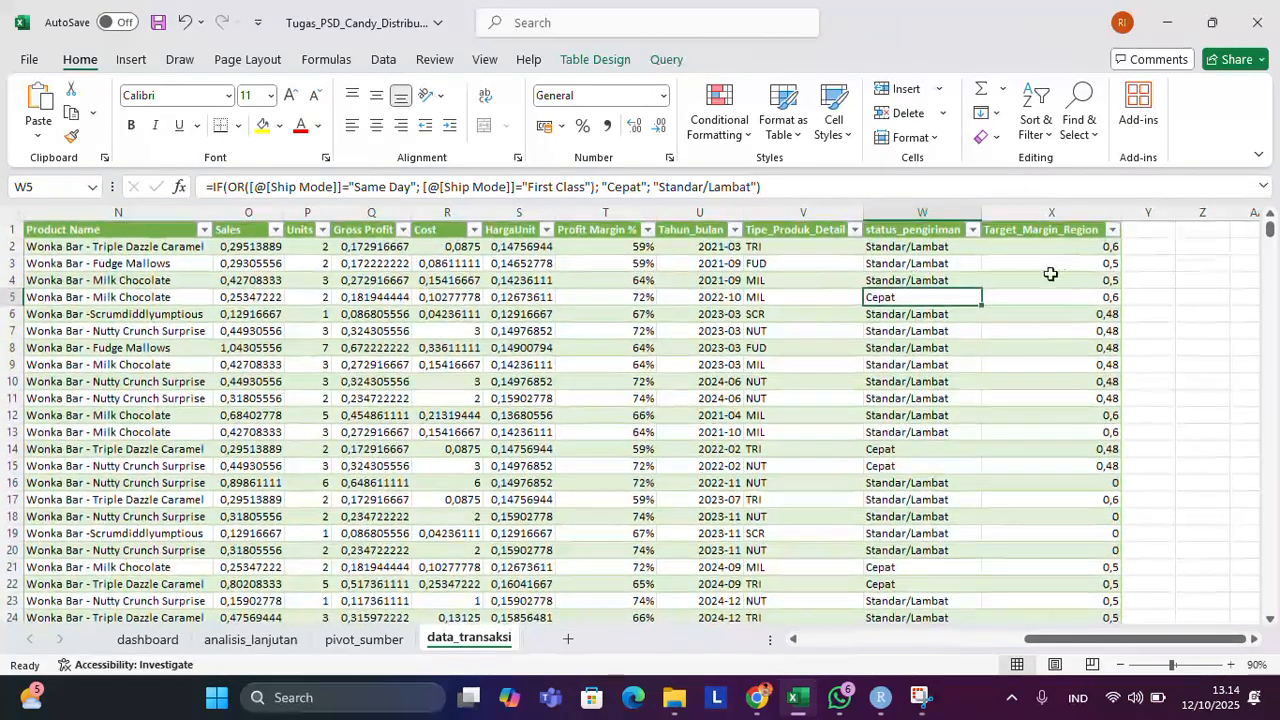
Inspect the Target_Margin_Region formula in cell X3 and look back over the table's earlier columns.
click(1041, 261)
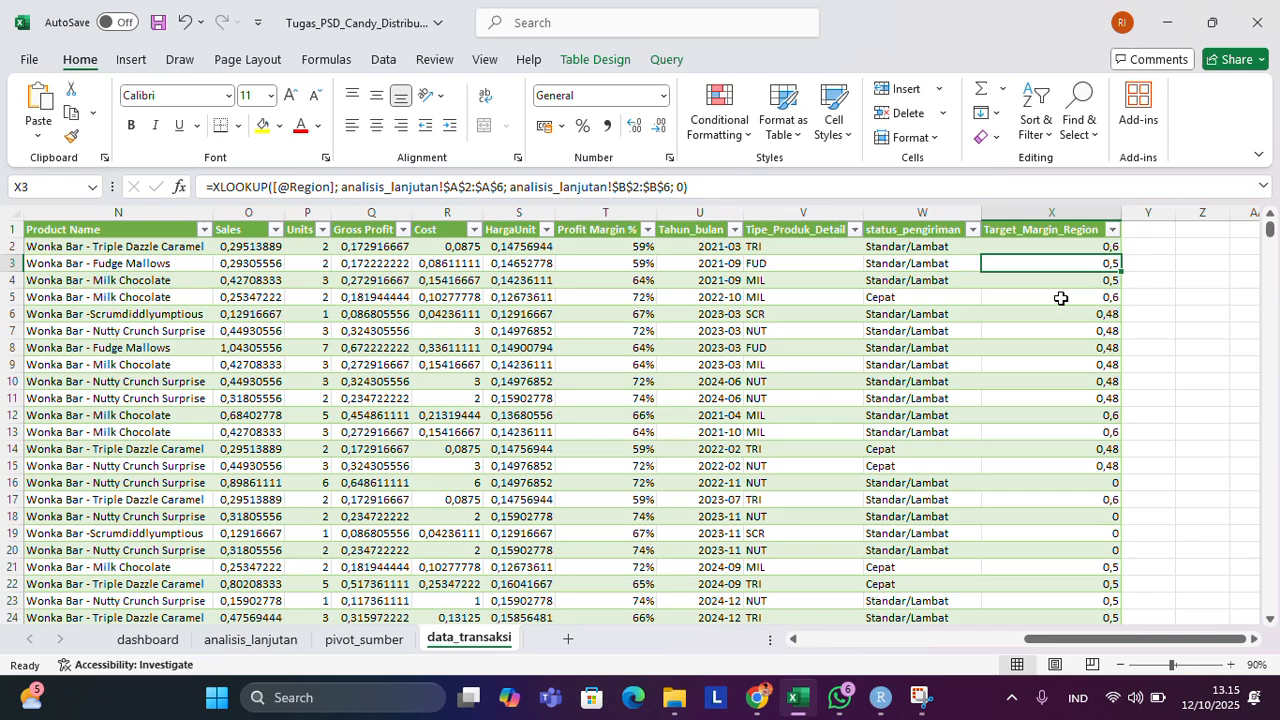
scroll(1060, 298, left, 5)
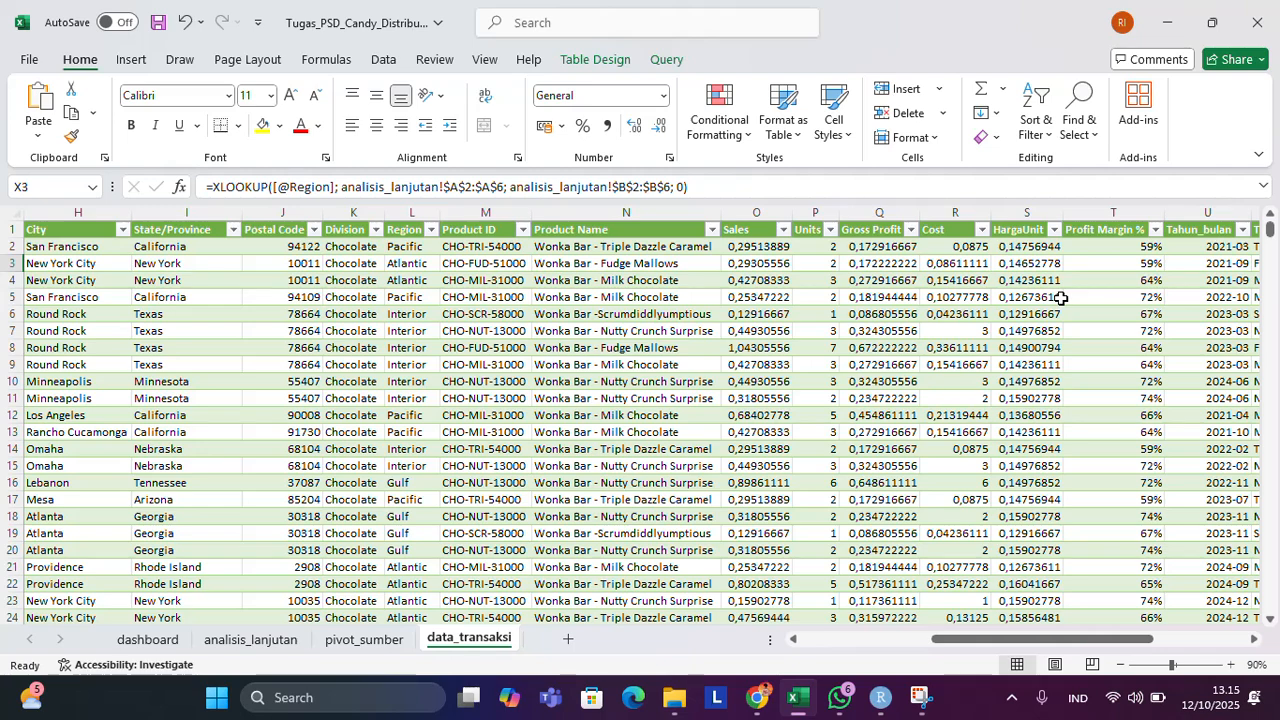
scroll(1060, 298, left, 6)
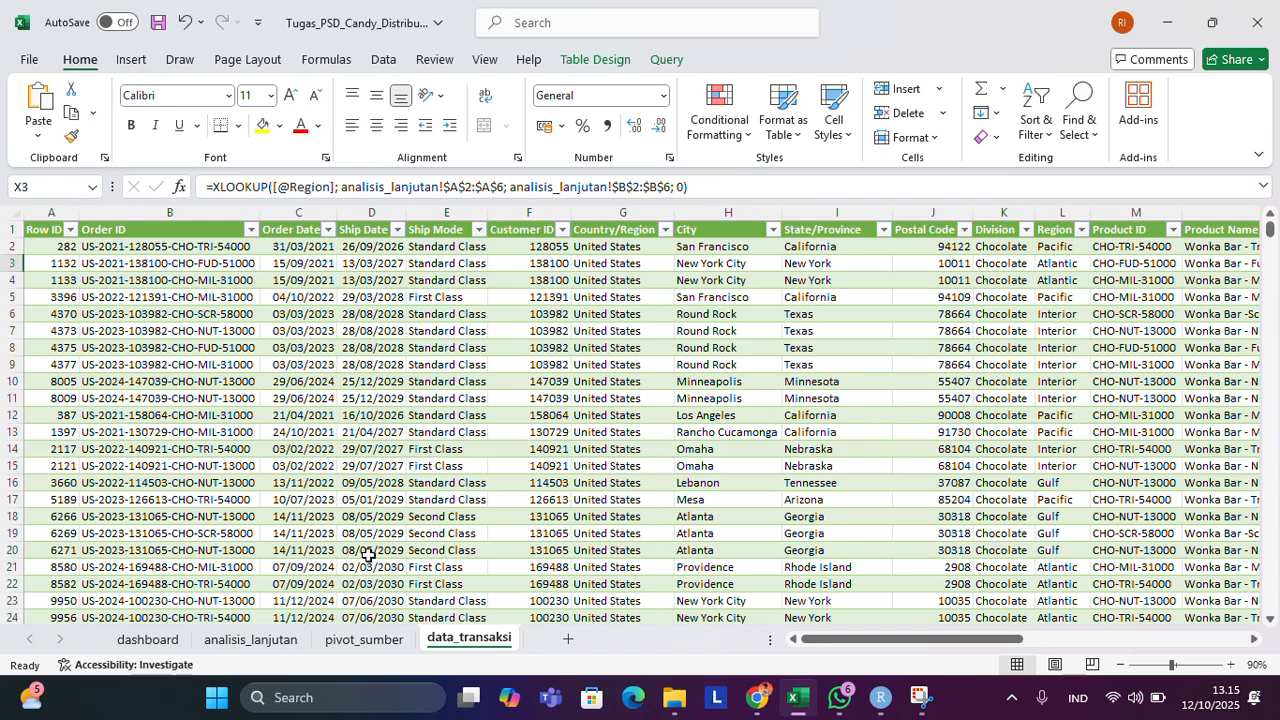
scroll(416, 422, right, 1)
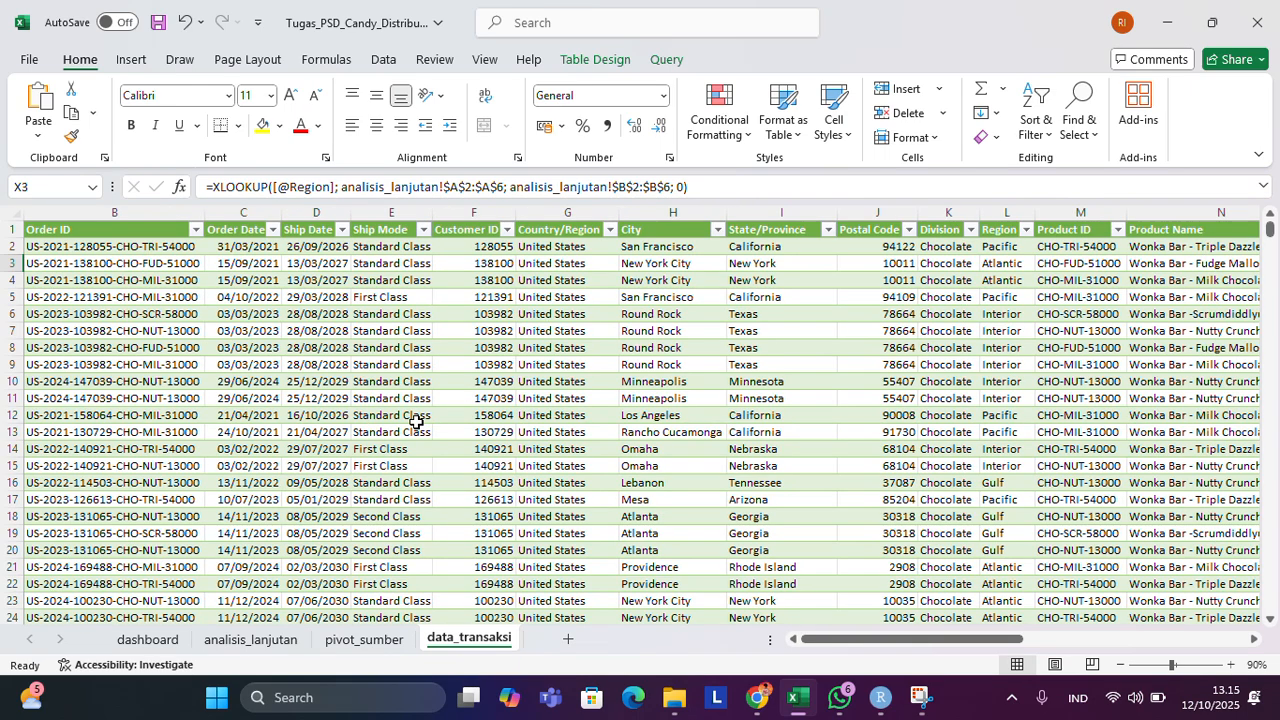
Finish looking over the transaction columns up to Target_Margin_Region and view the pivot tables and slicers on the pivot_sumber sheet.
scroll(416, 422, right, 4)
scroll(990, 370, right, 4)
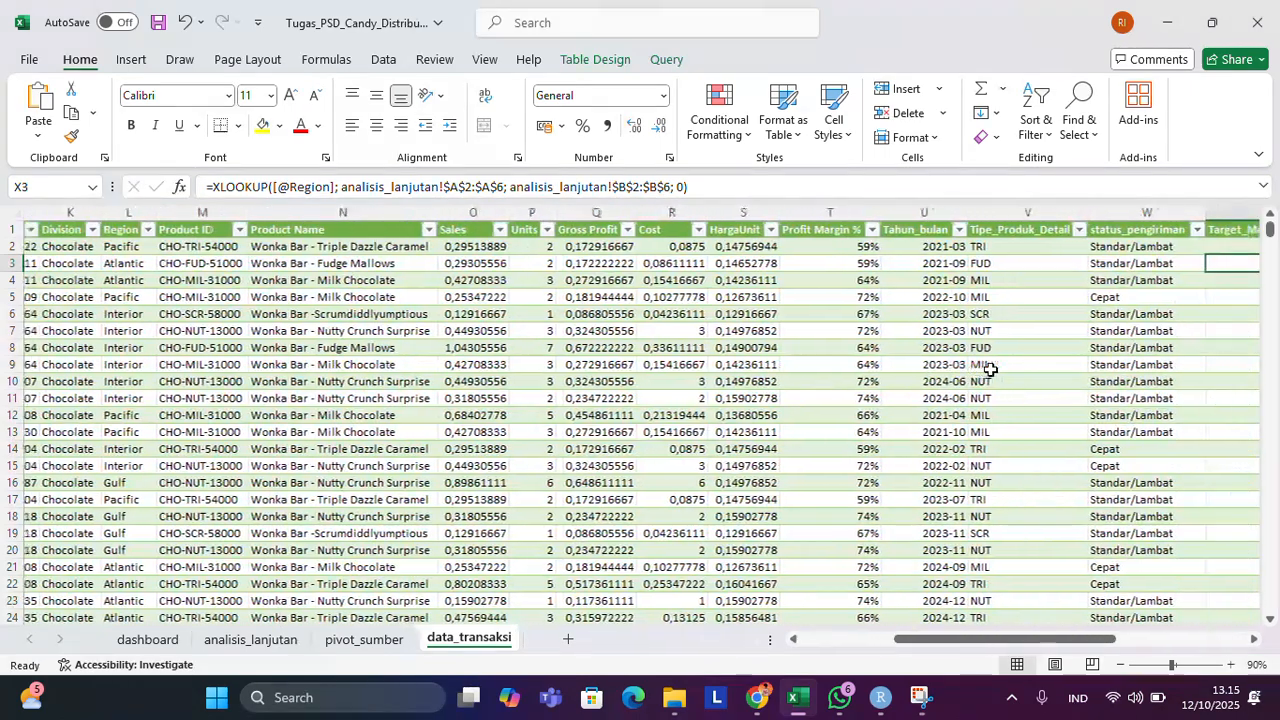
scroll(990, 370, right, 2)
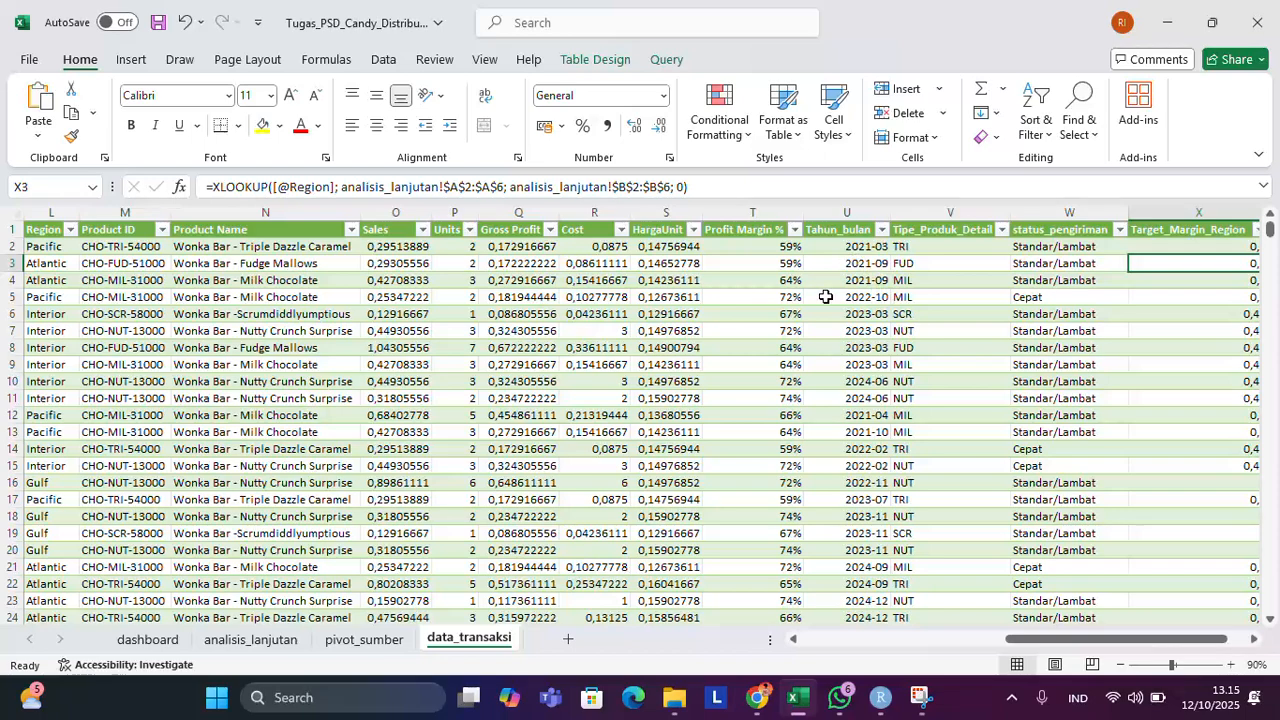
click(398, 642)
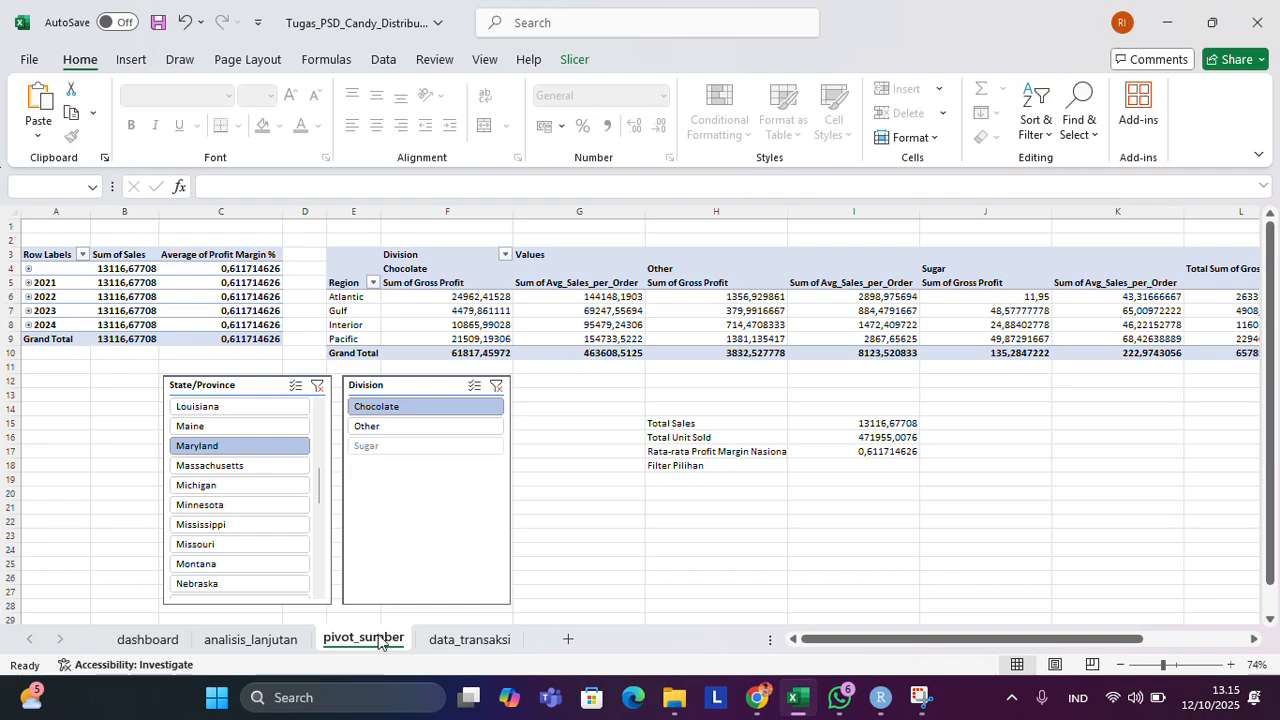
scroll(111, 452, up, 3)
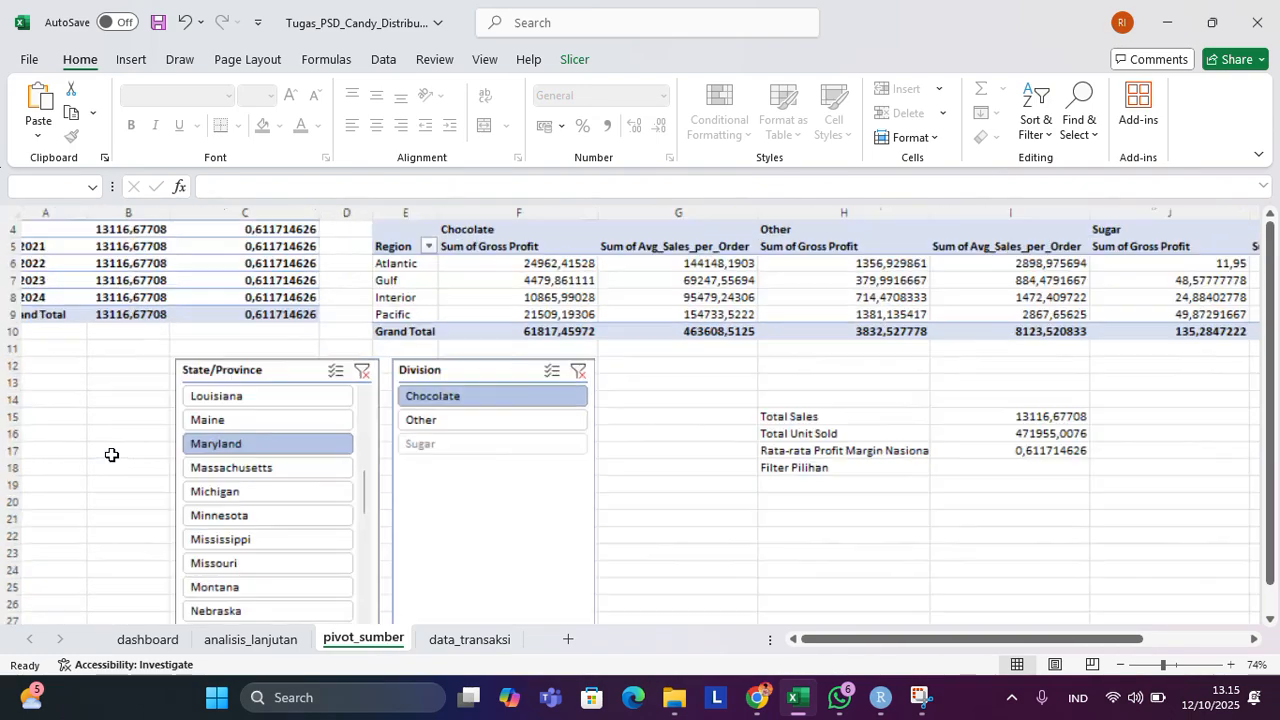
scroll(111, 455, down, 2)
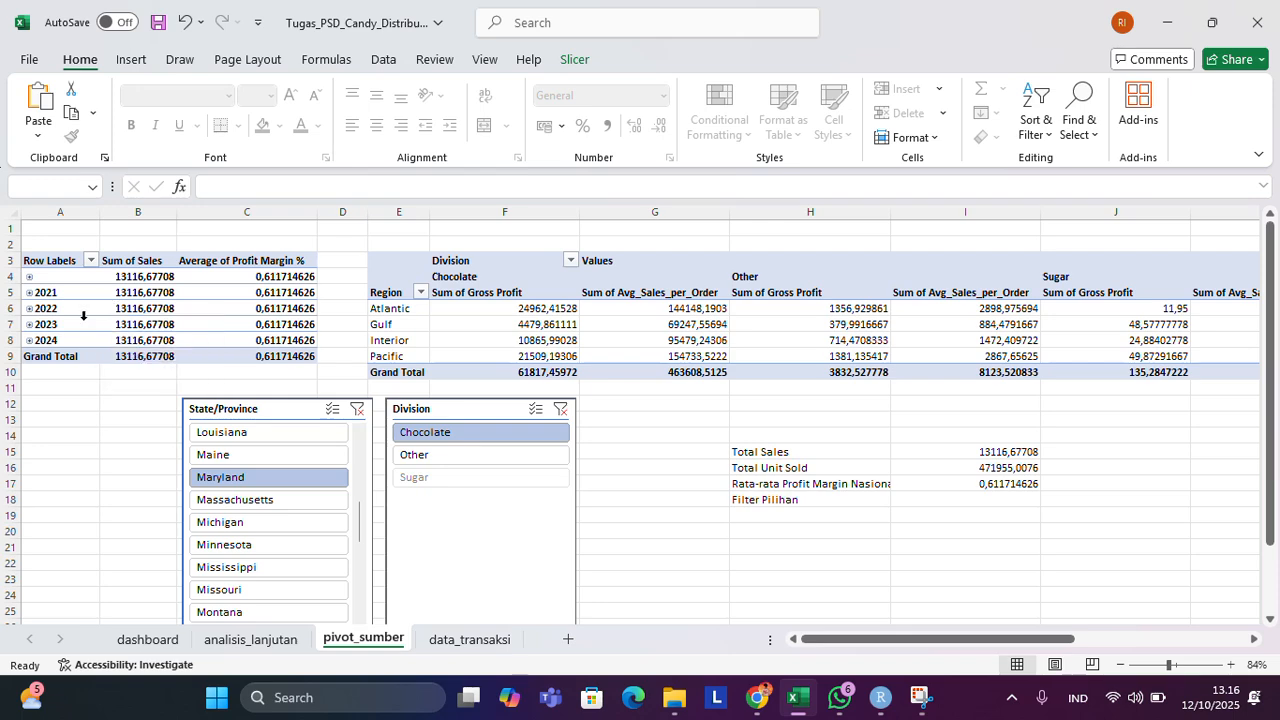
Expand 2021 and its Qtr2 in the sales pivot table to view the quarters and months, and collapse both again.
click(30, 292)
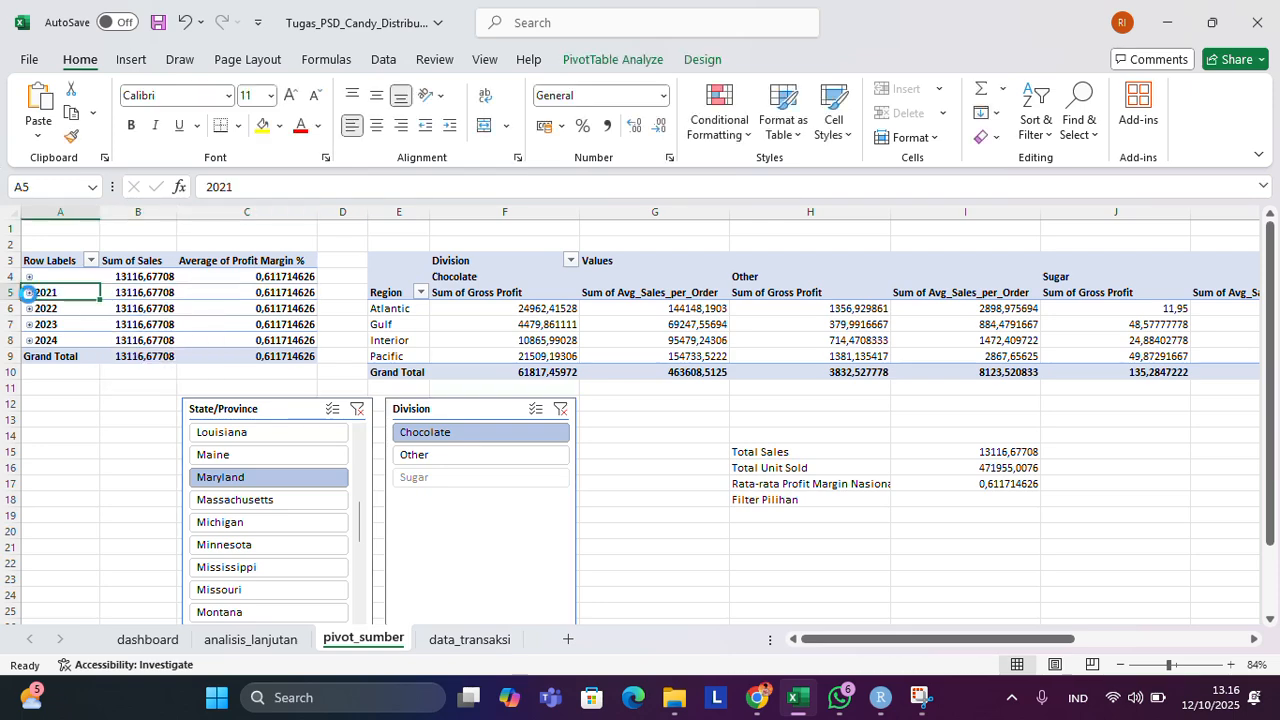
click(28, 292)
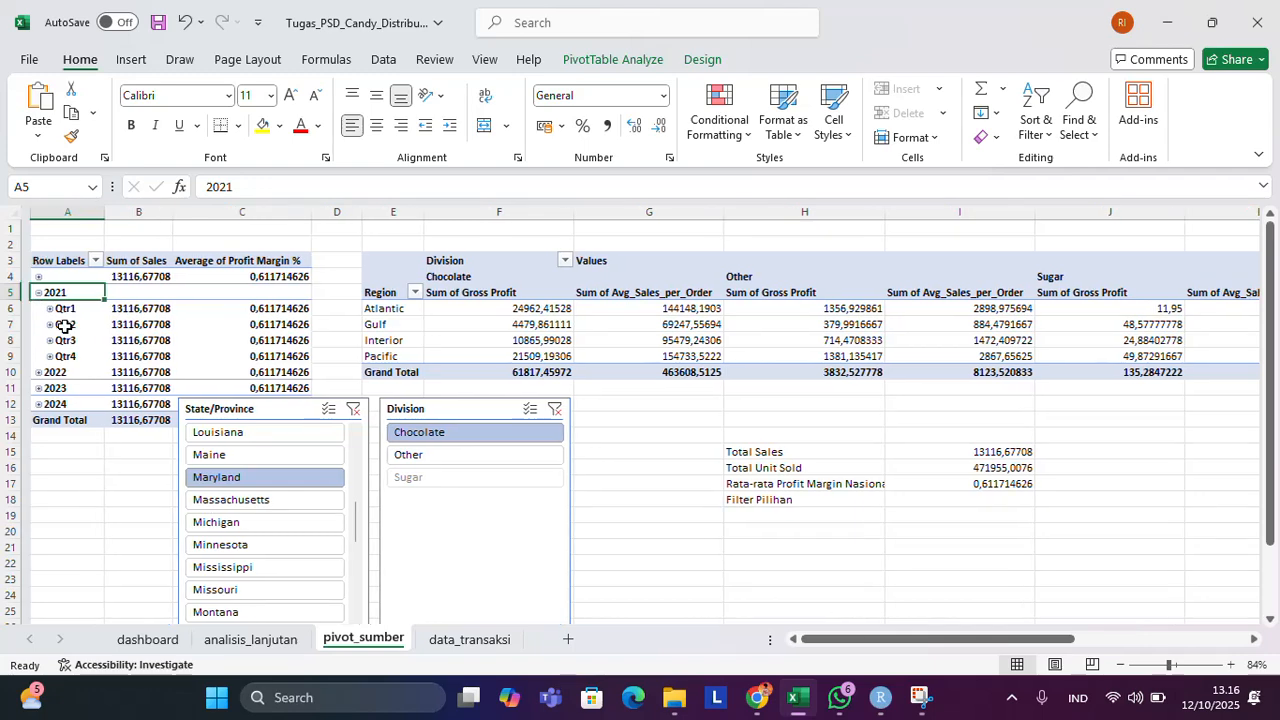
ctrl+scroll(60, 325, up, 3)
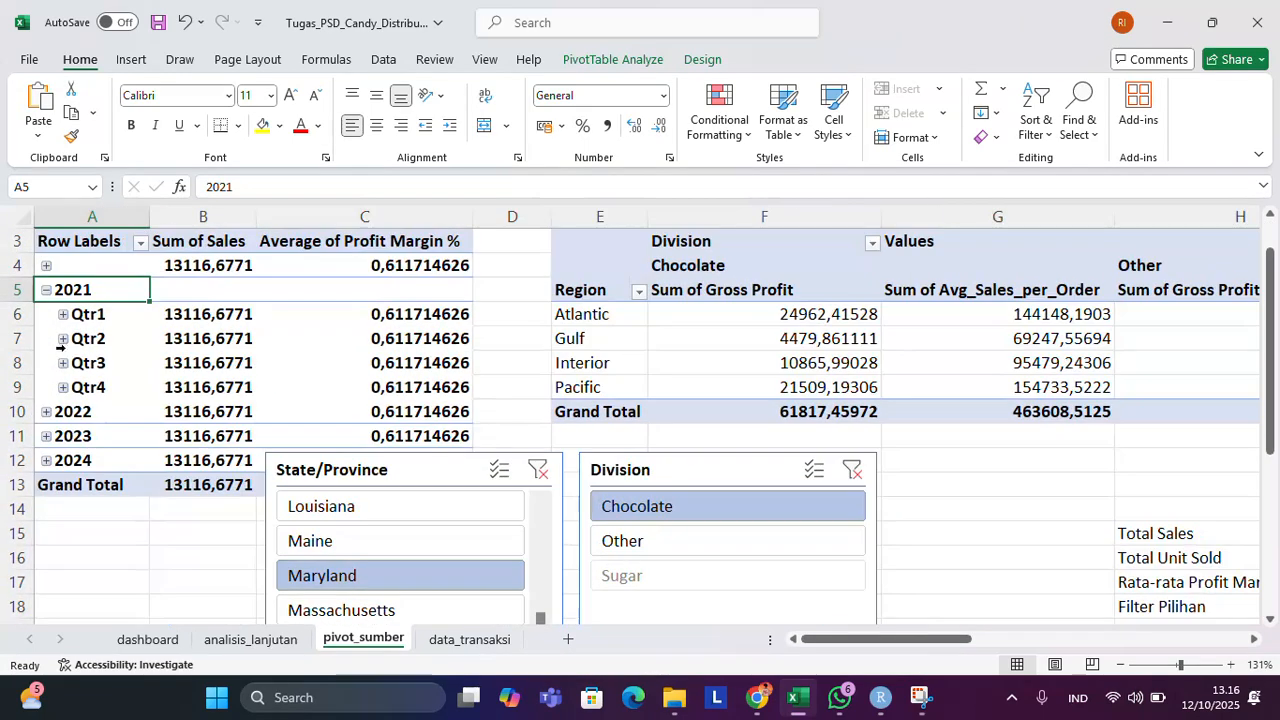
click(63, 338)
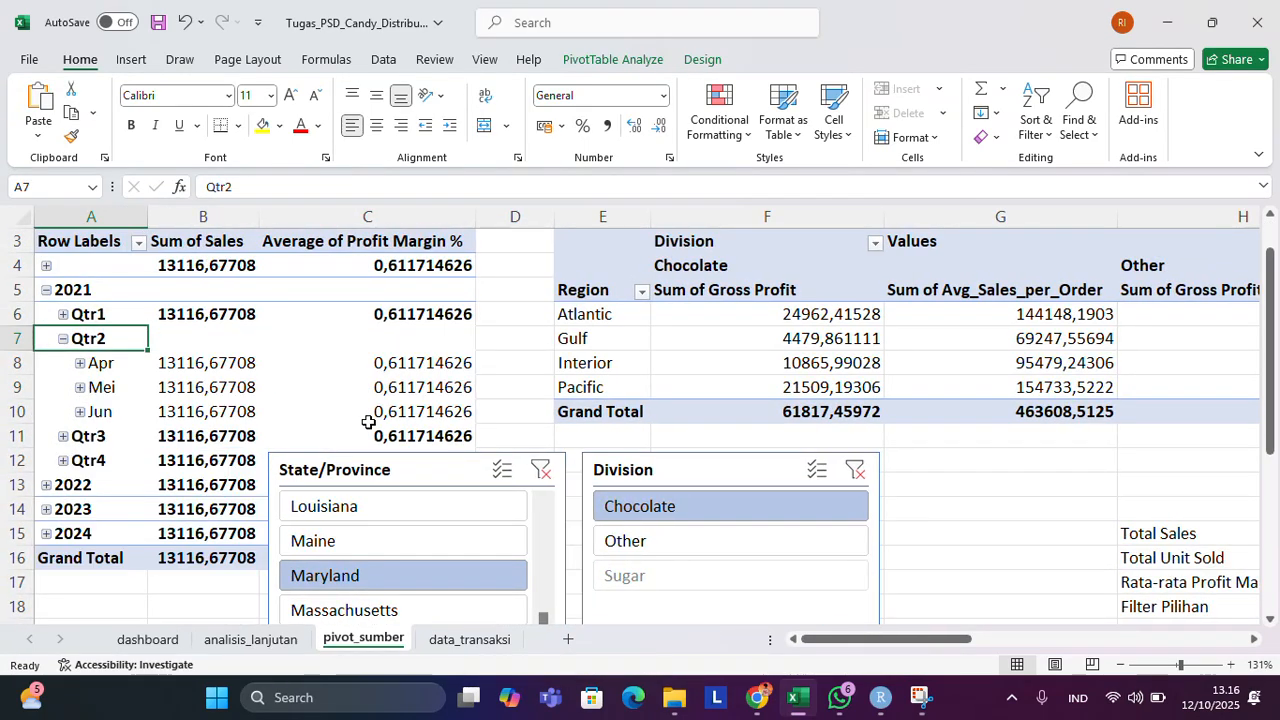
click(63, 338)
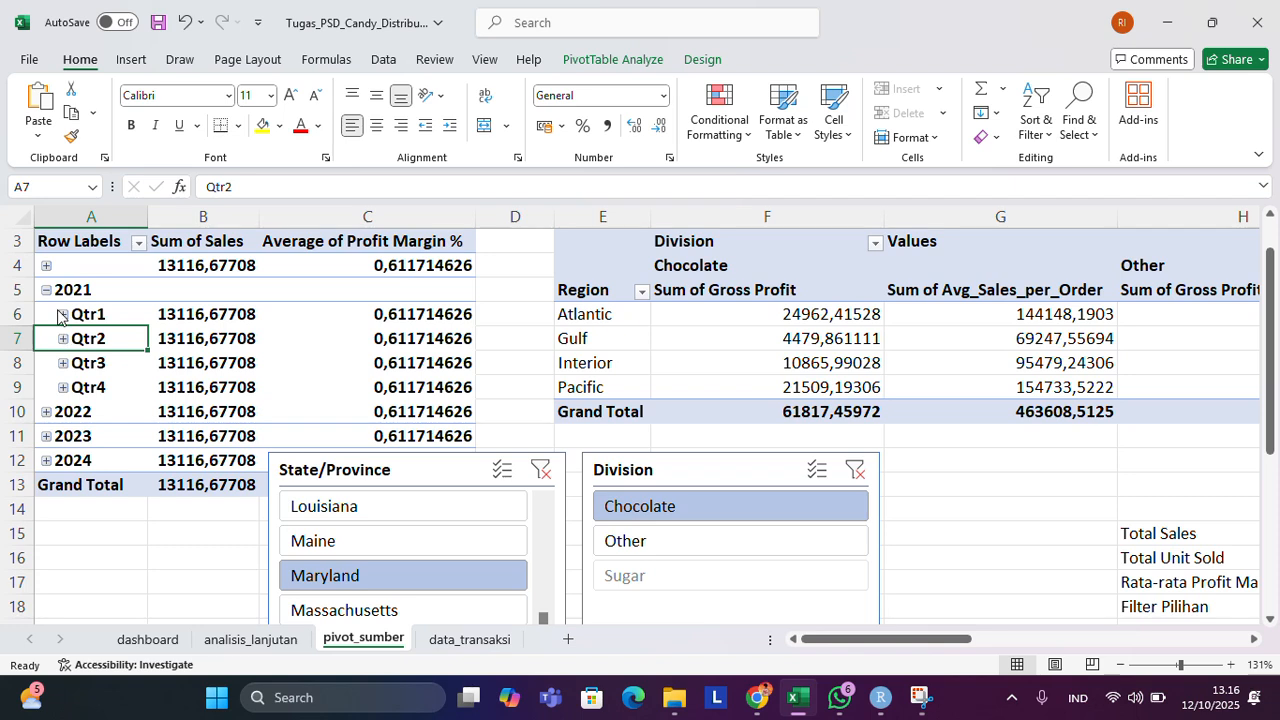
double_click(65, 297)
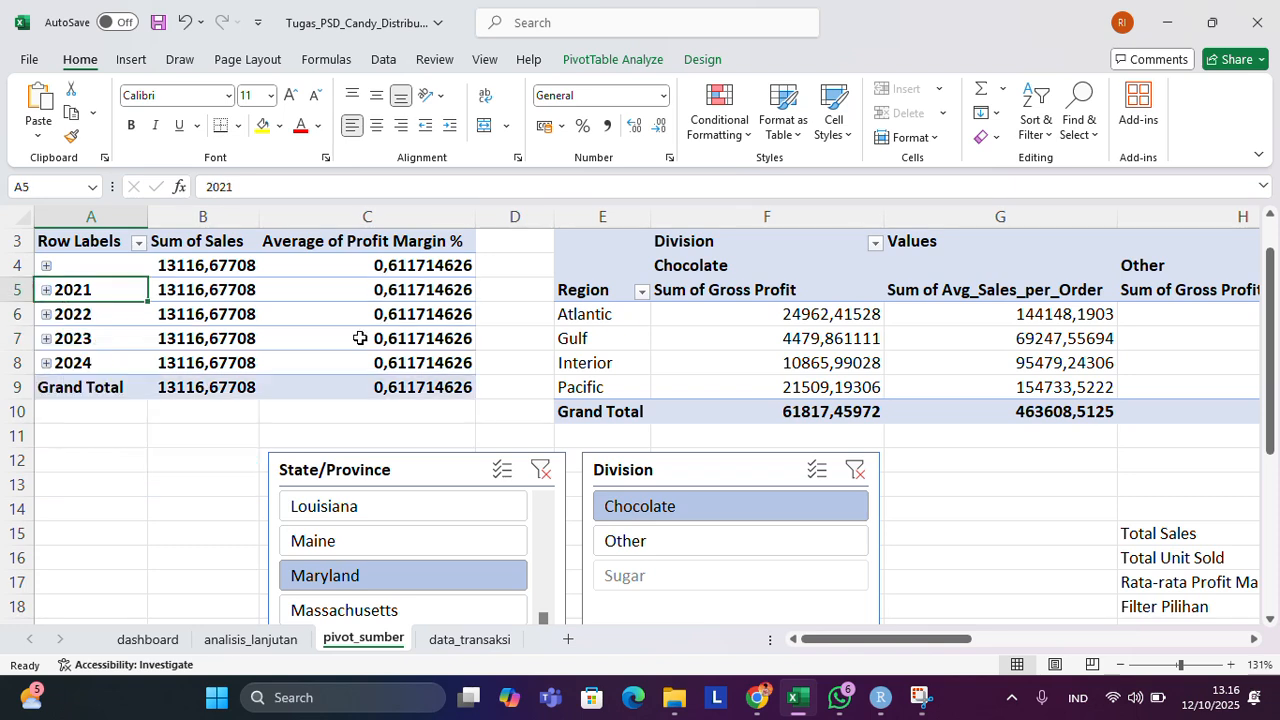
Examine the region pivot table's gross profit and Avg_Sales_per_Order values for the Chocolate, Other and Sugar divisions.
scroll(360, 338, right, 2)
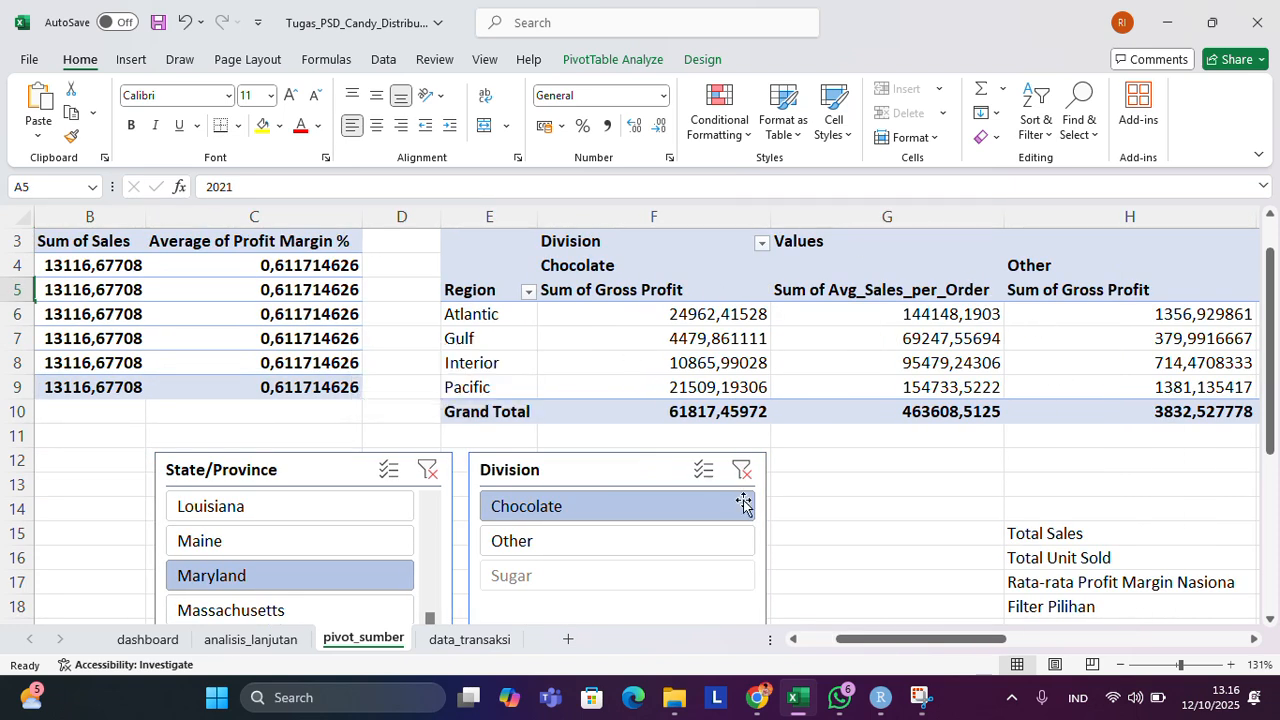
mouse_move(841, 398)
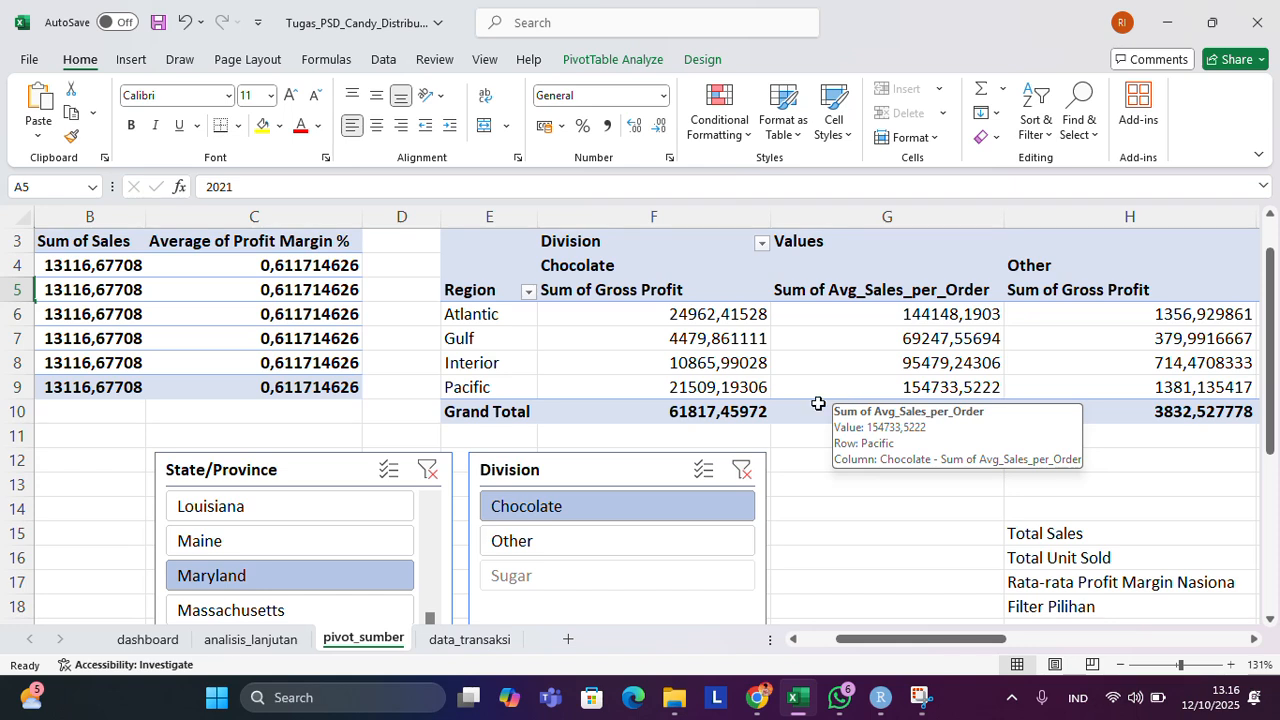
mouse_move(767, 405)
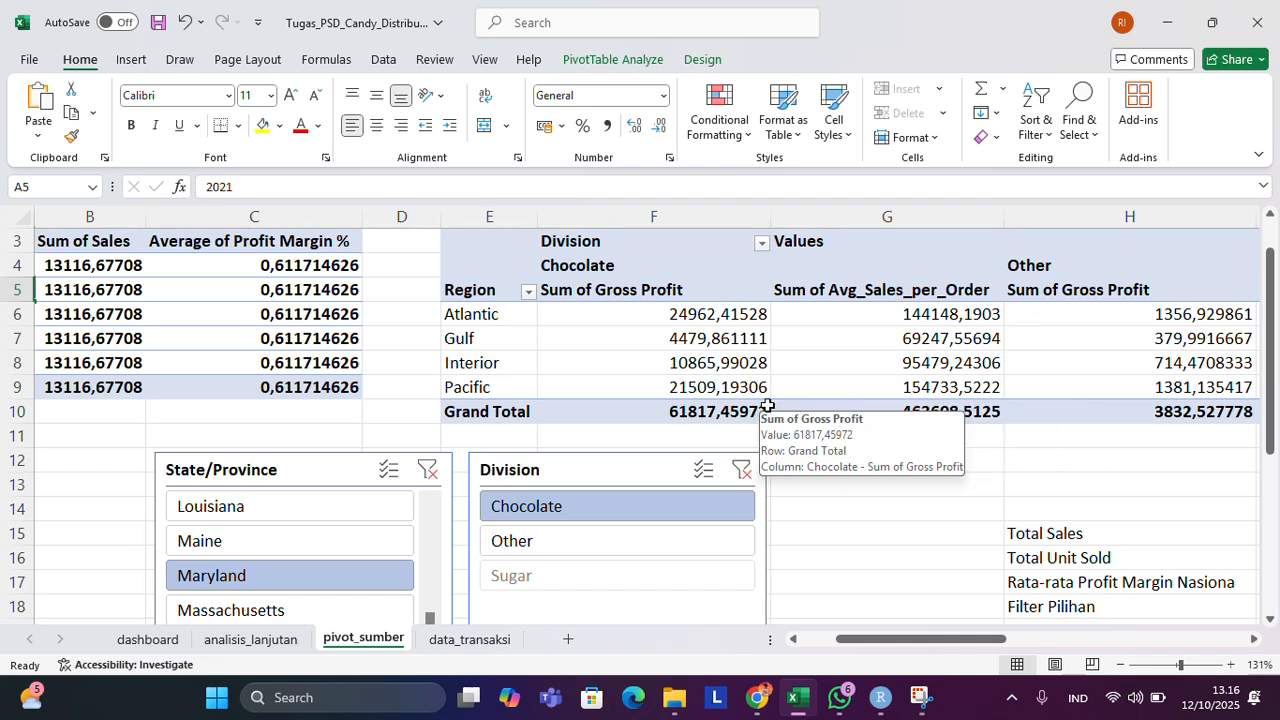
scroll(767, 405, right, 2)
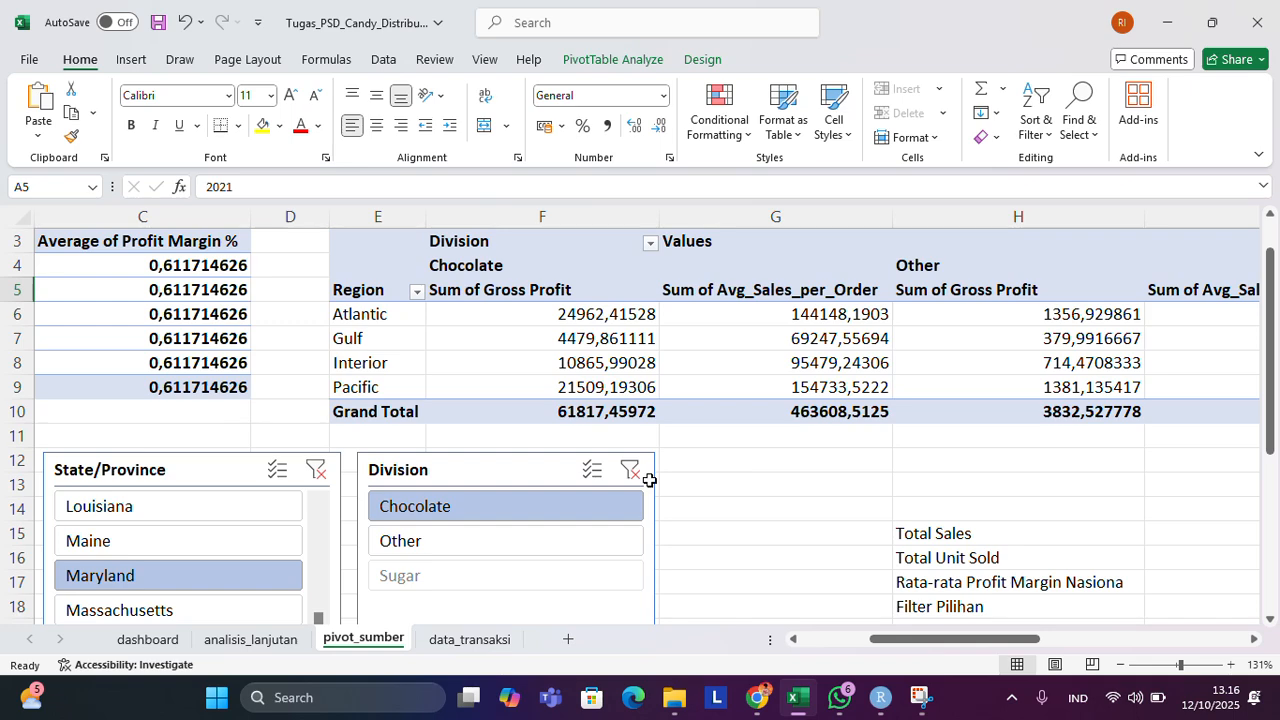
scroll(478, 315, right, 1)
scroll(478, 315, right, 5)
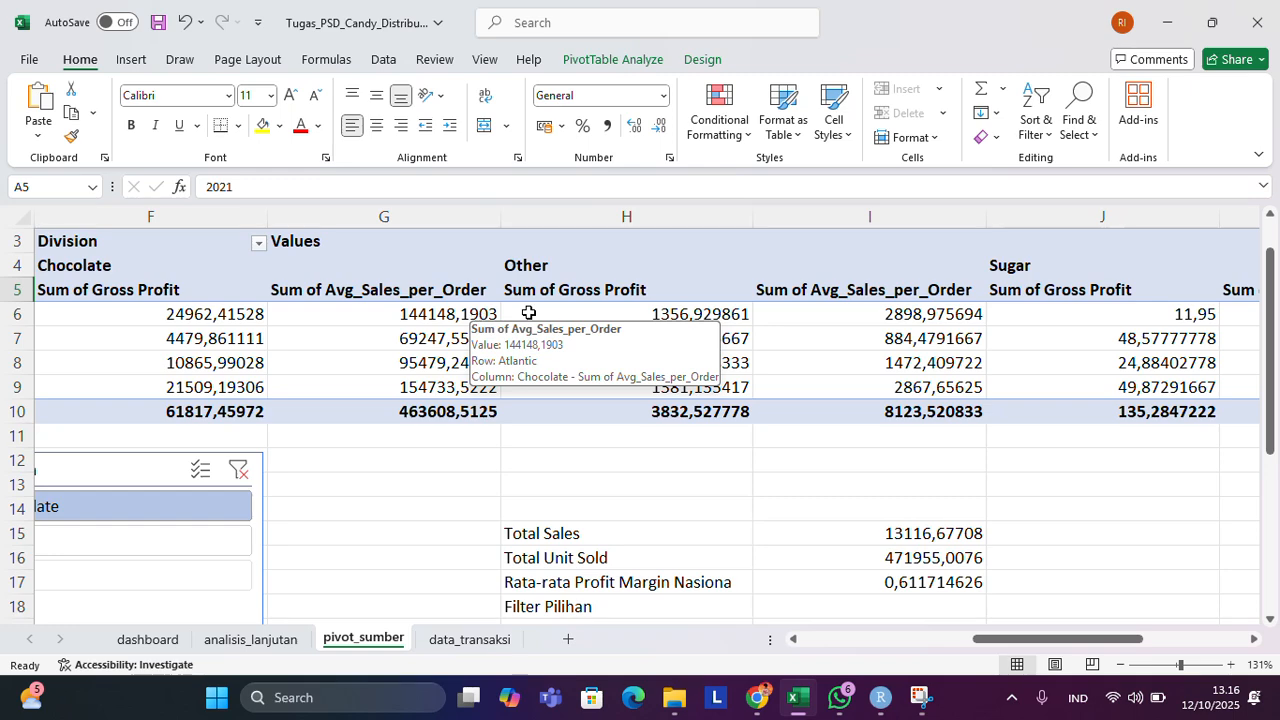
scroll(908, 308, left, 2)
scroll(908, 308, left, 1)
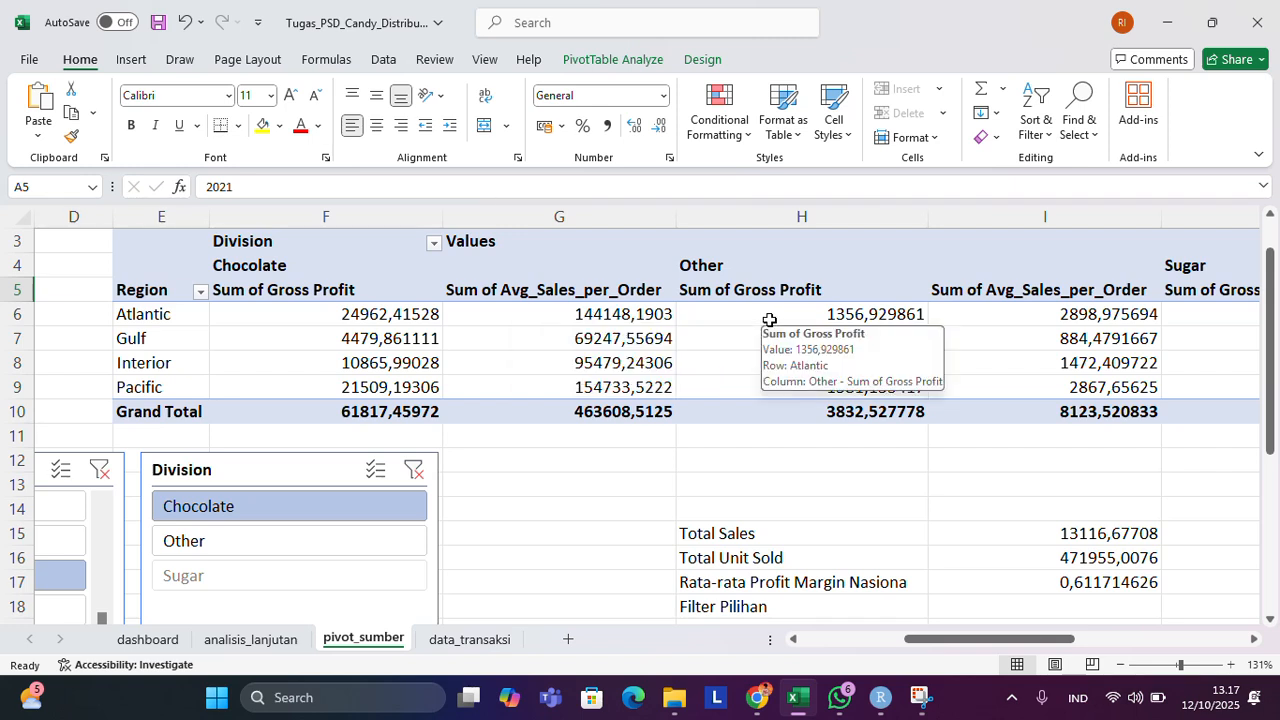
Look over the pivot table's total columns, the summary figures below it, and the State/Province and Division slicers.
scroll(769, 320, down, 3)
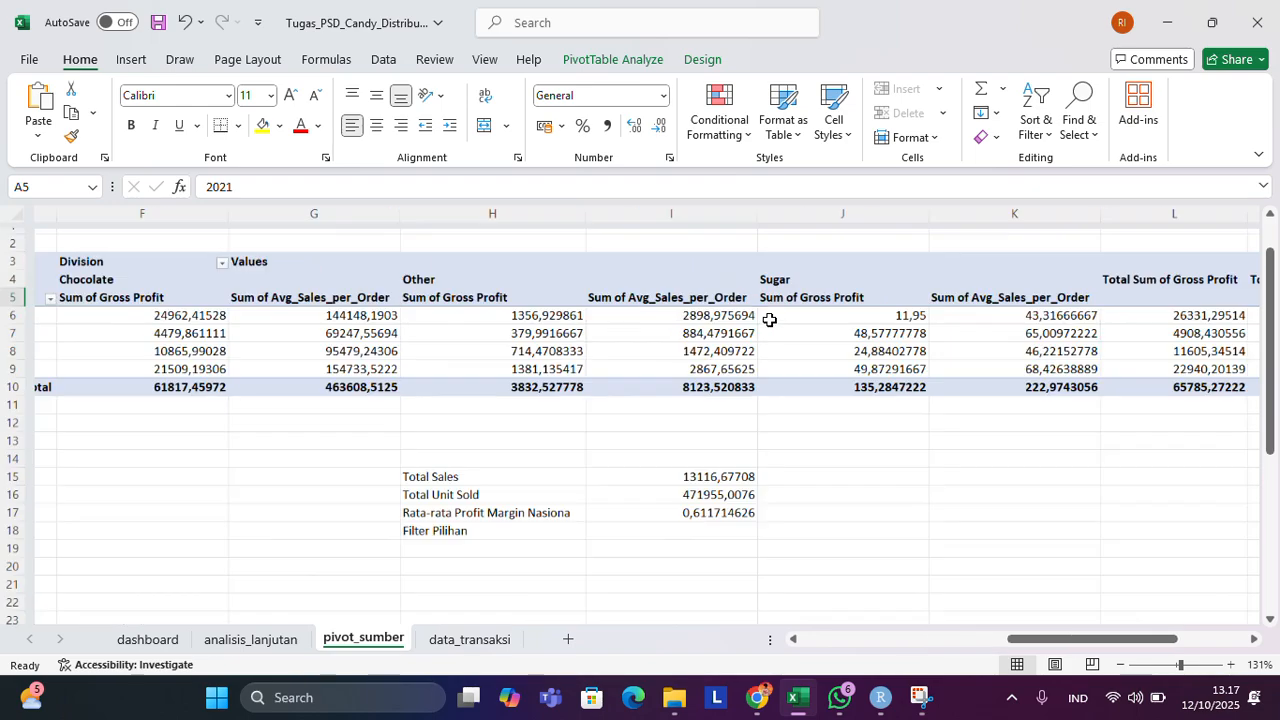
scroll(769, 320, down, 3)
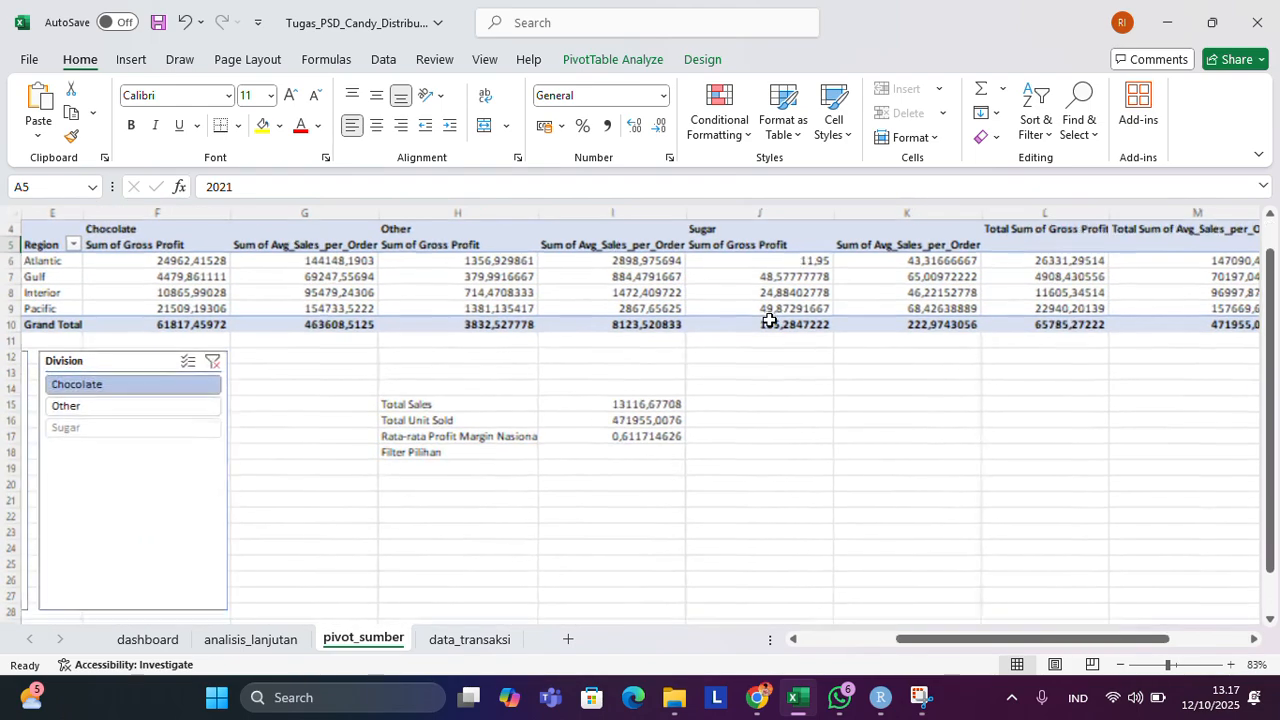
scroll(769, 320, right, 2)
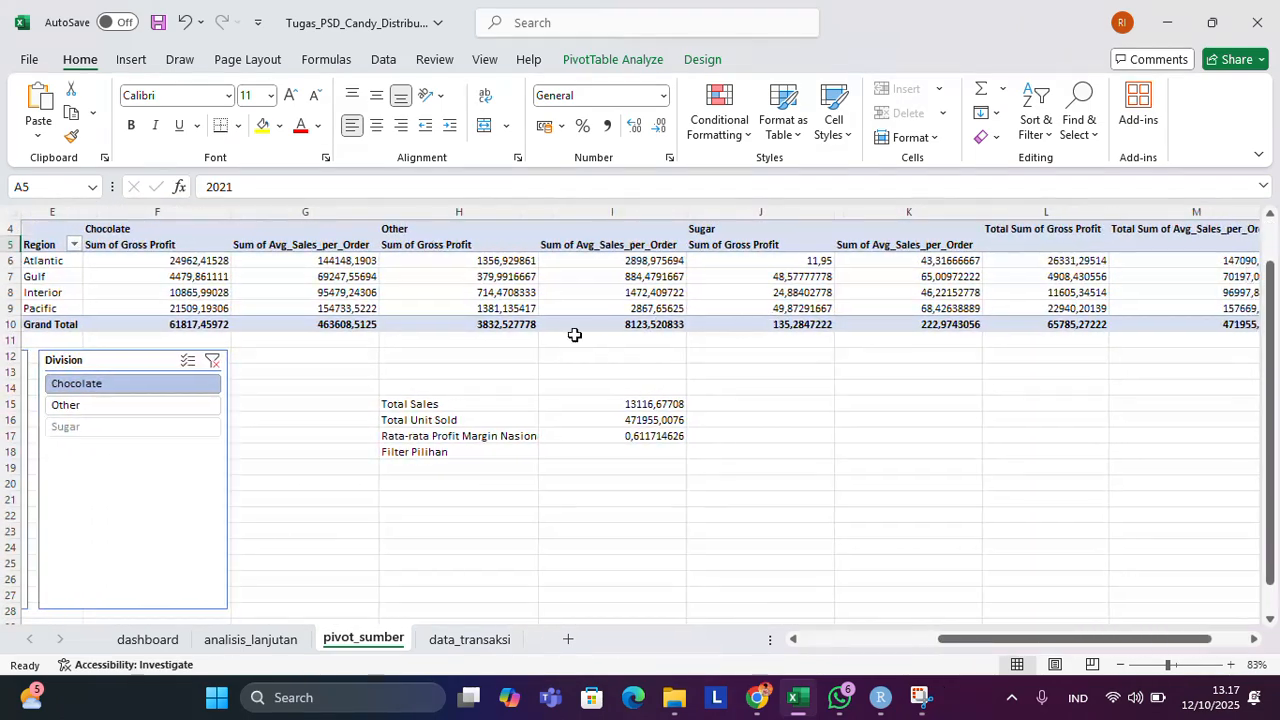
scroll(504, 331, left, 2)
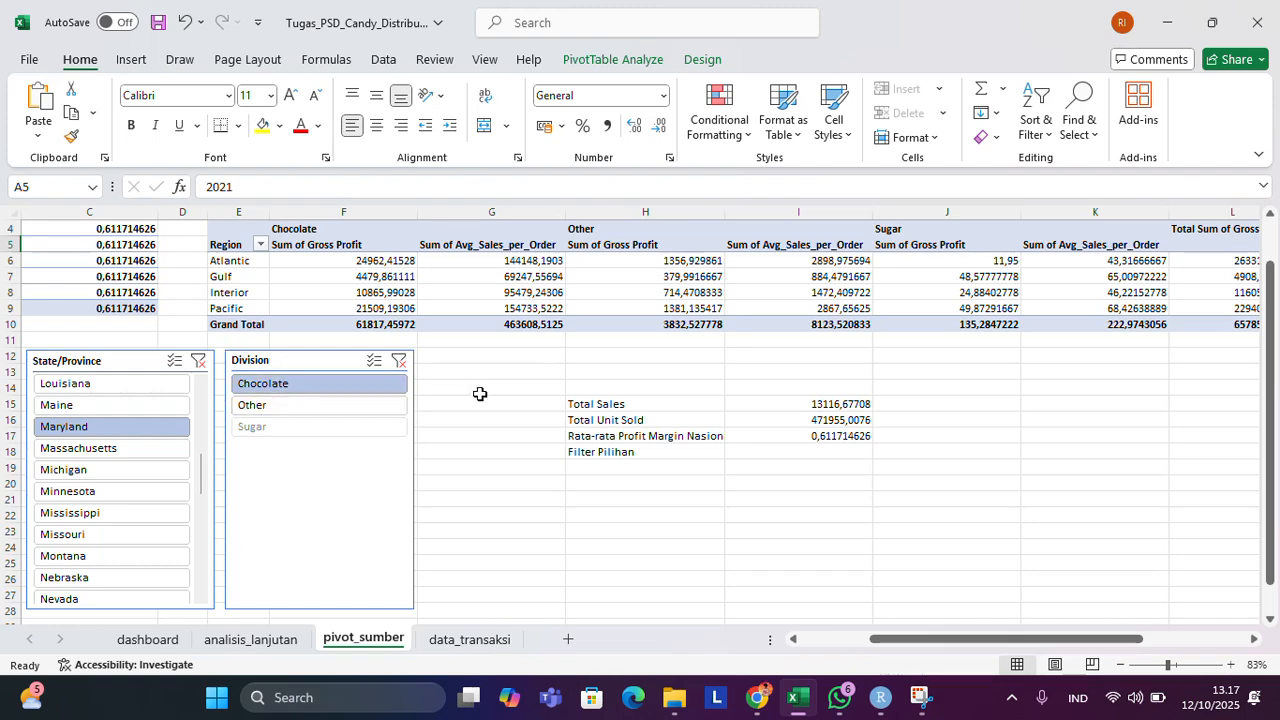
scroll(480, 394, left, 2)
scroll(480, 394, up, 1)
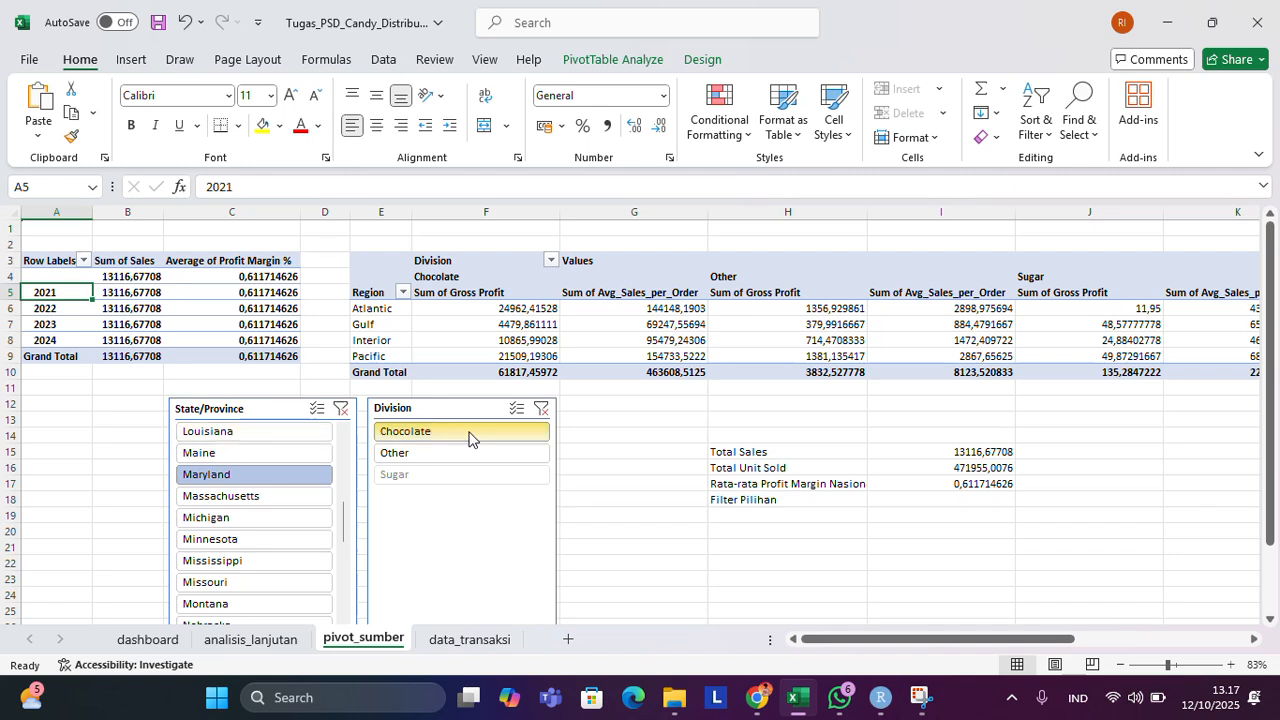
Review the Target Profit Margin table on analisis_lanjutan and compare it with the Target_Margin_Region column on data_transaksi.
click(258, 646)
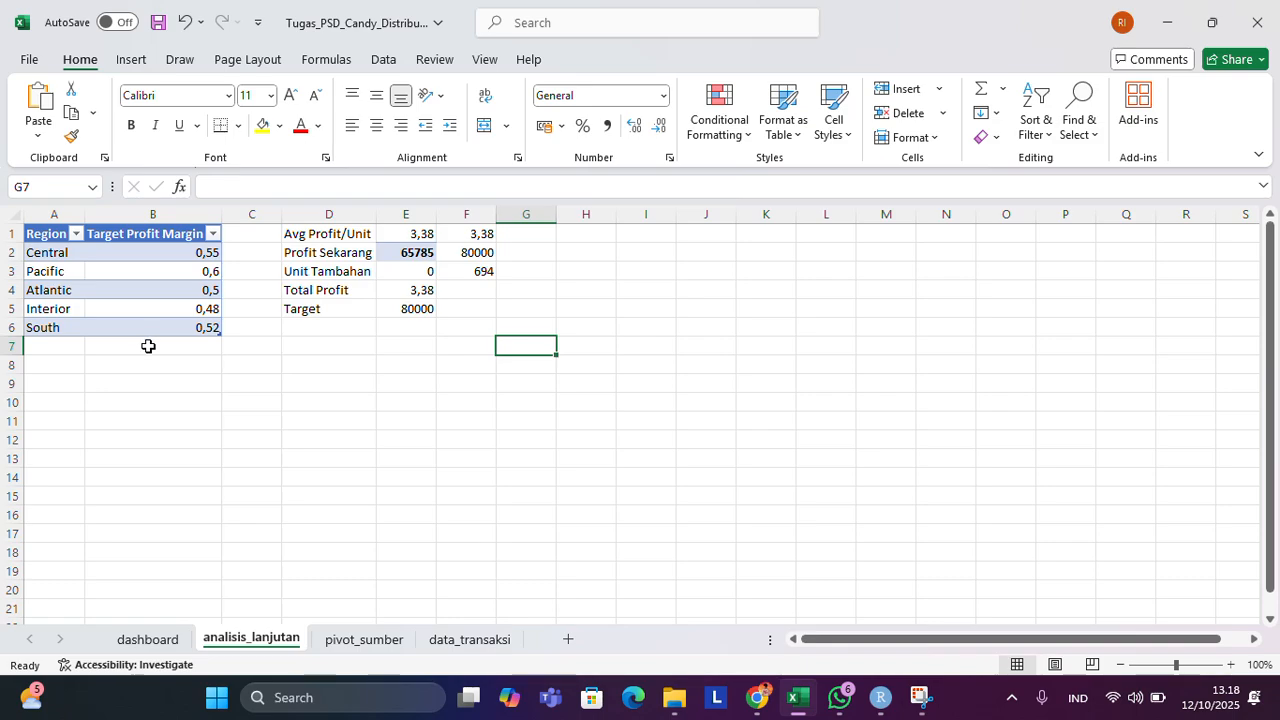
click(470, 639)
scroll(998, 455, right, 6)
scroll(998, 455, left, 2)
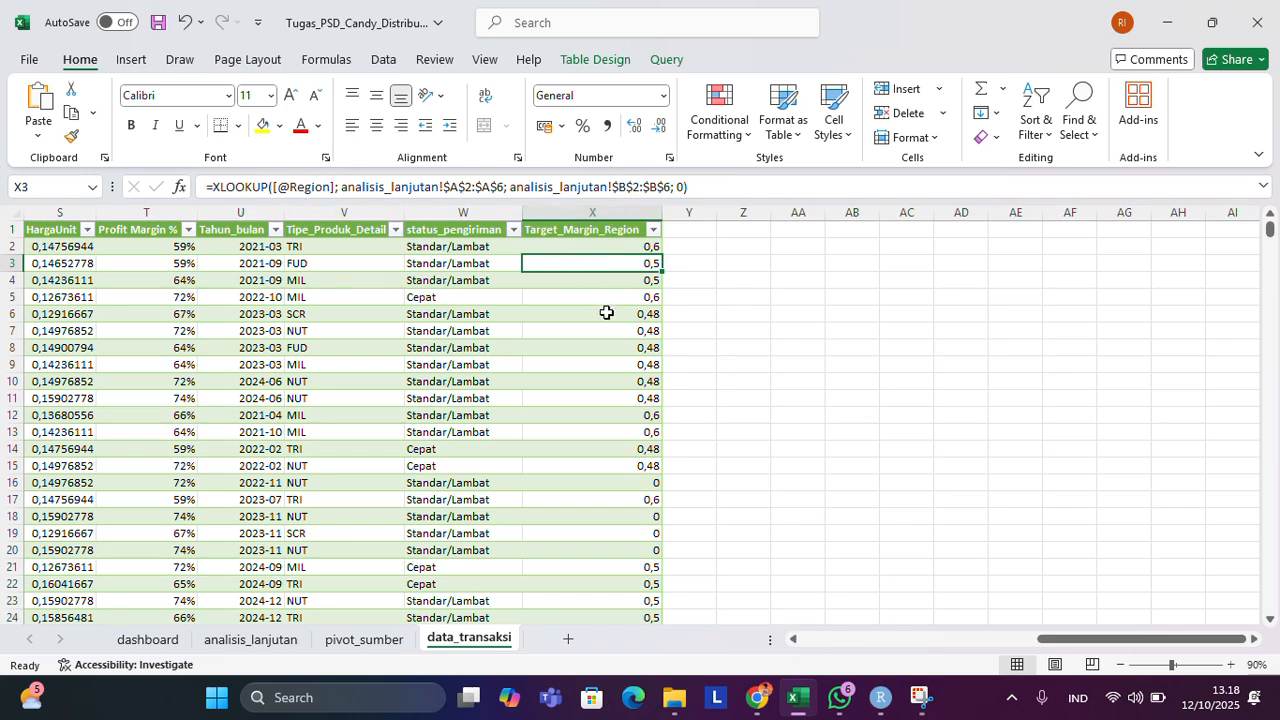
Return to the analisis_lanjutan sheet and inspect the second Profit Sekarang value in cell F2.
click(251, 642)
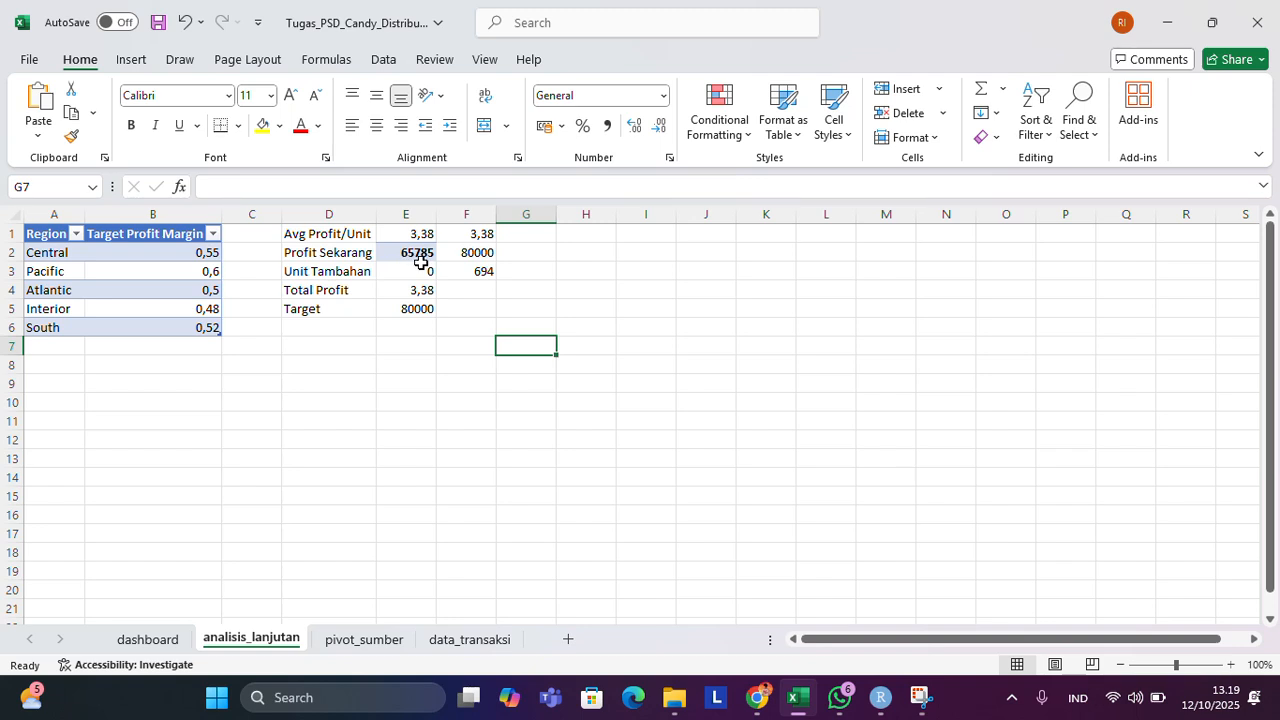
click(463, 258)
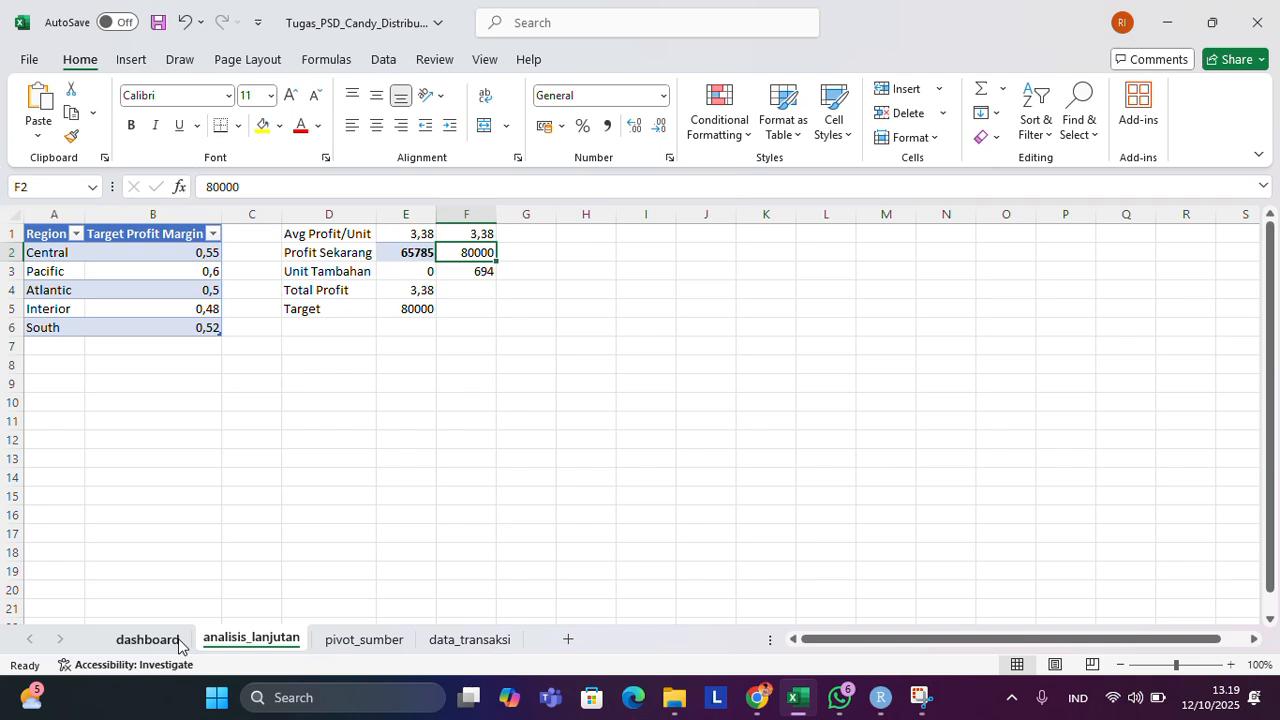
Revisit the data_transaksi sheet briefly and examine the dashboard sheet's sales chart, regional profit chart and slicers.
click(444, 639)
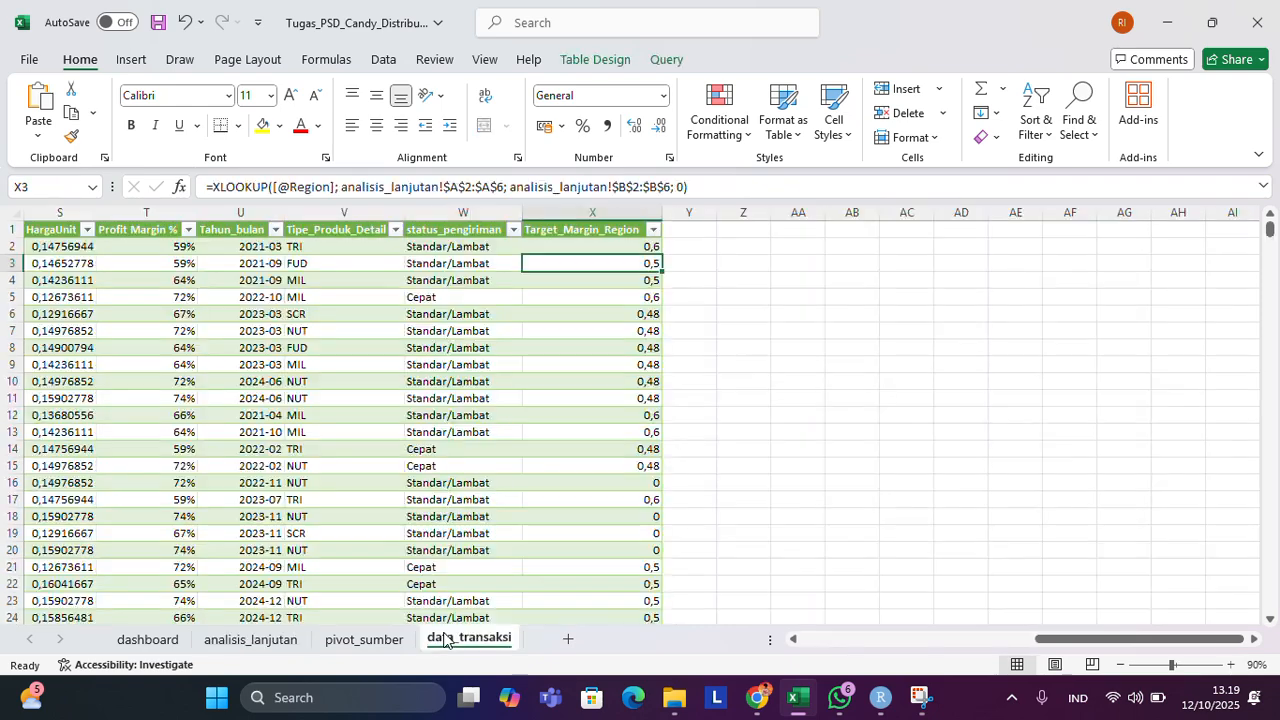
click(174, 647)
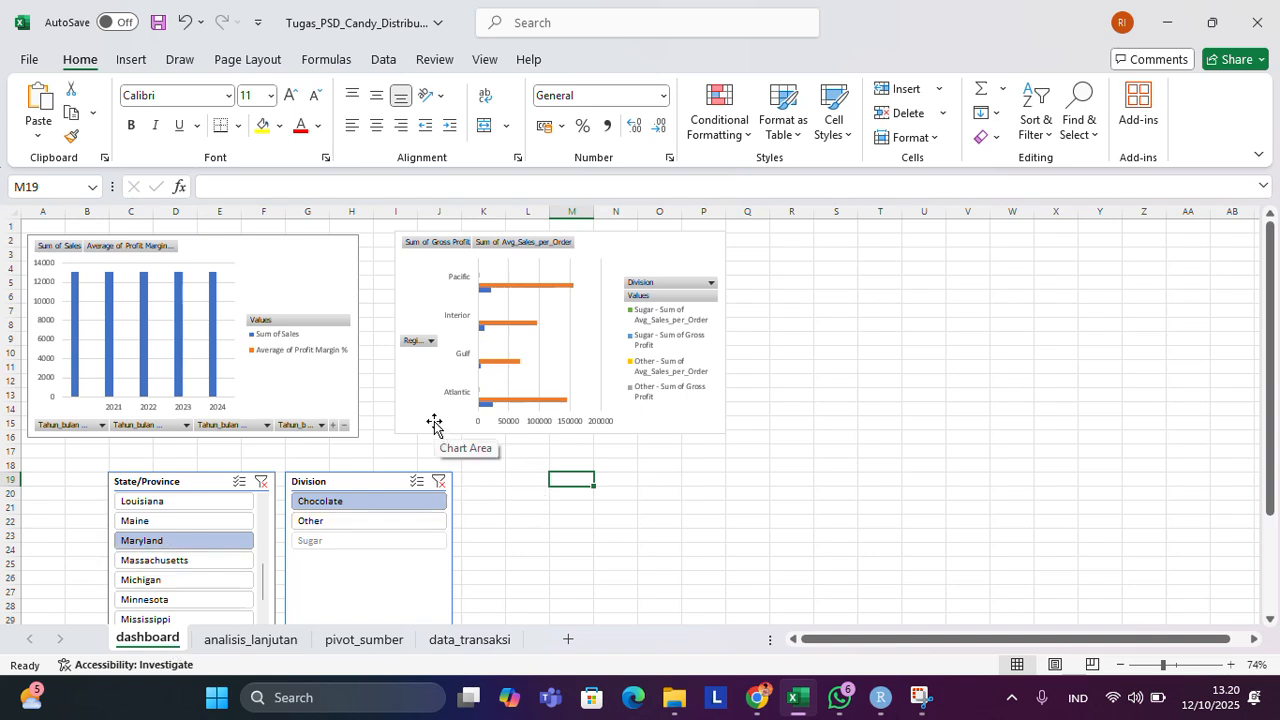
ctrl+scroll(433, 424, up, 4)
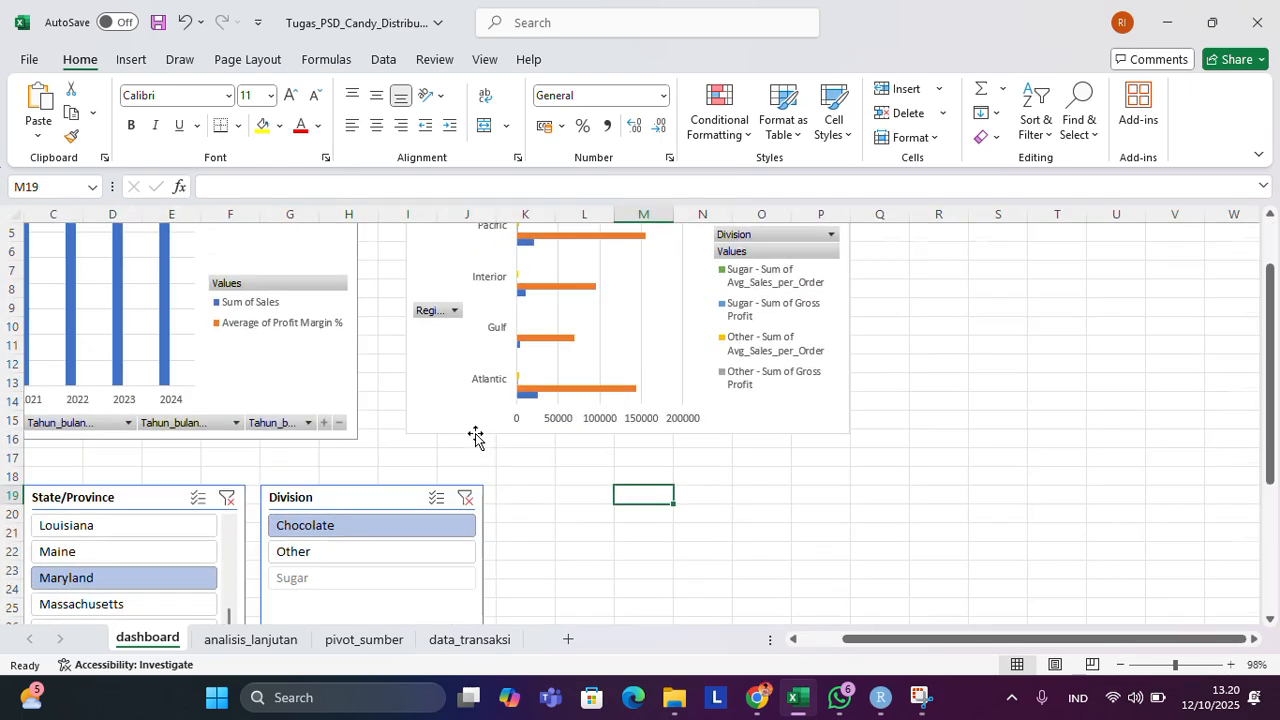
scroll(475, 437, left, 2)
scroll(475, 437, down, 3)
ctrl+scroll(475, 437, down, 4)
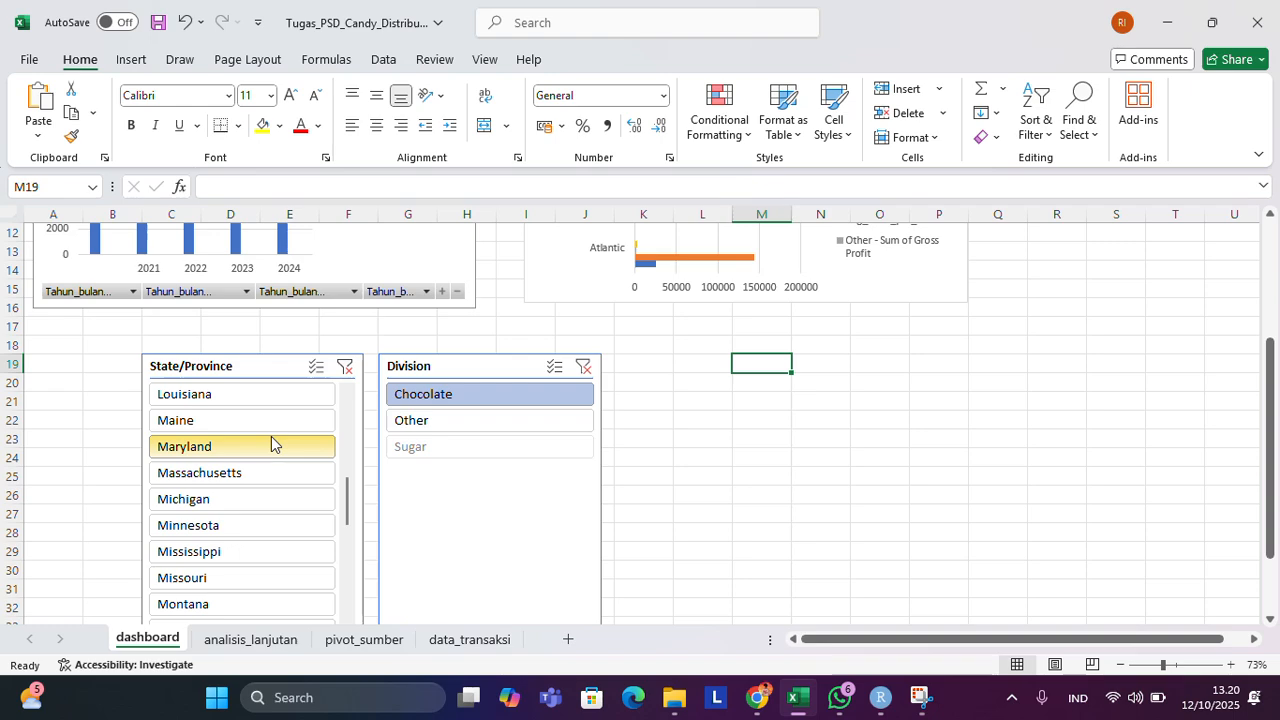
scroll(271, 438, up, 2)
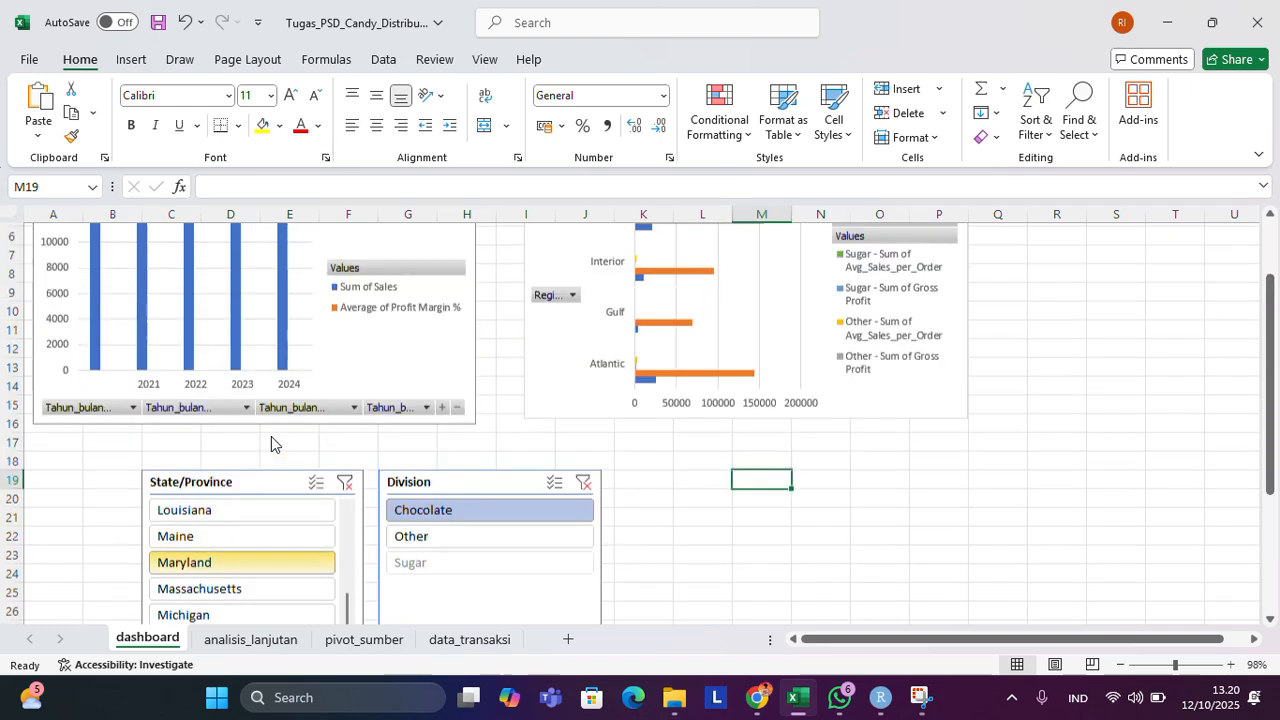
scroll(271, 438, down, 2)
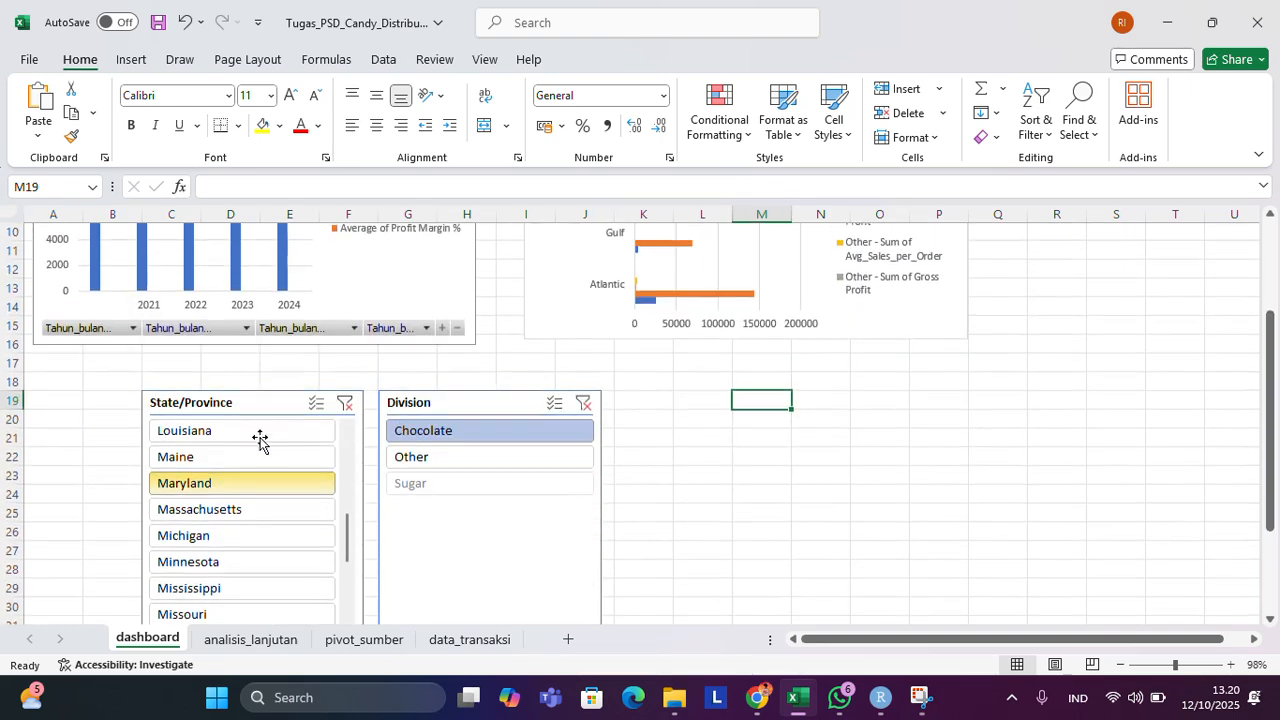
Filter the dashboard's State/Province slicer to Maine, check the sales chart, and switch the filter to Louisiana.
click(214, 460)
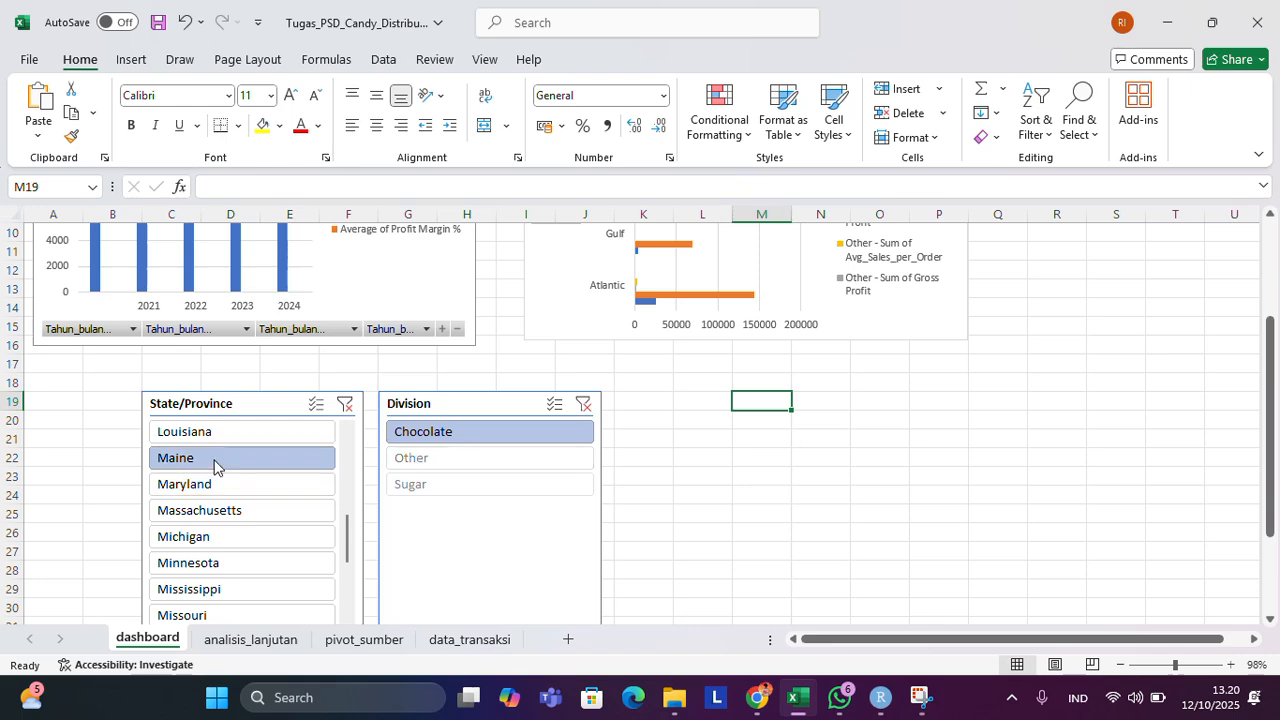
scroll(214, 462, up, 2)
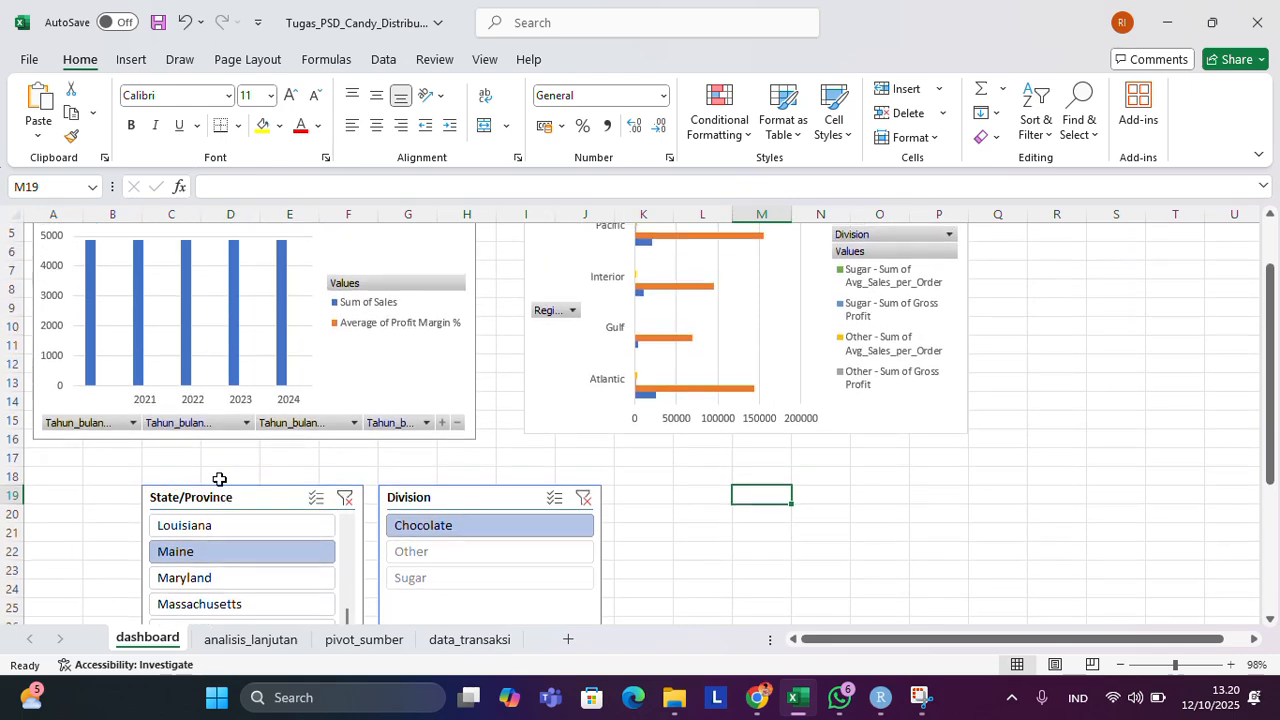
click(224, 527)
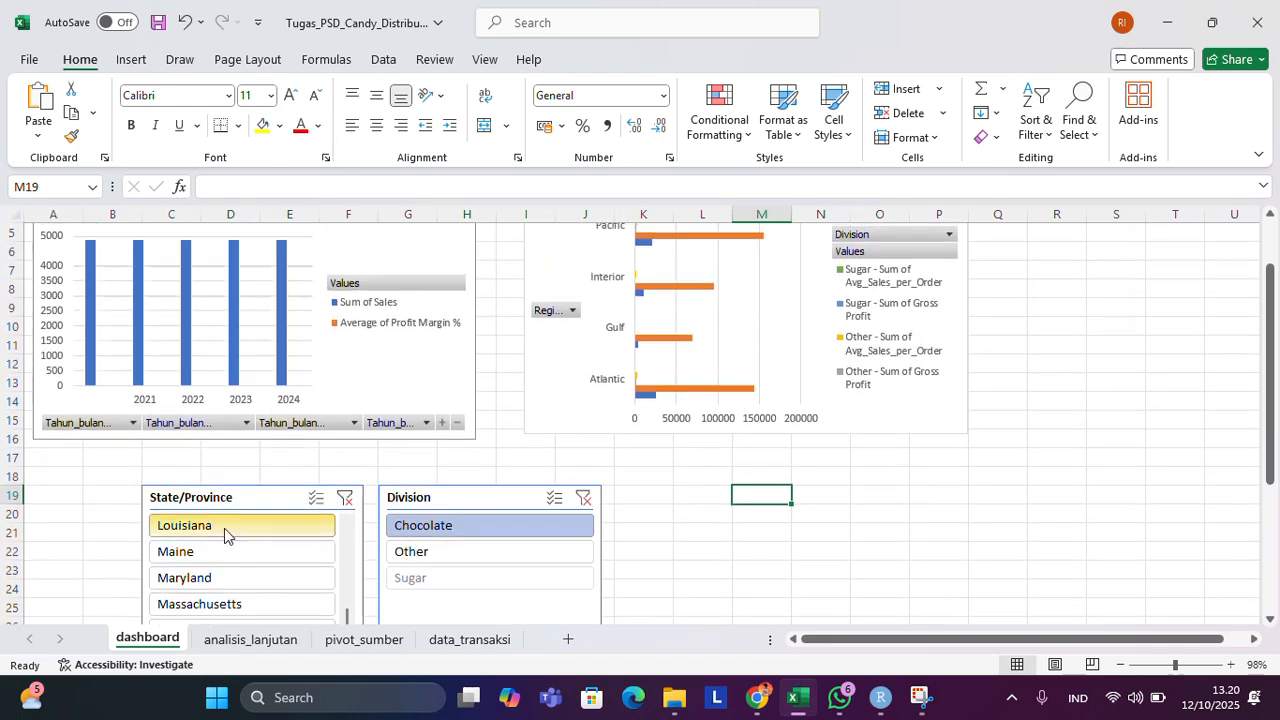
Open the Region filter of the dashboard's gross profit chart and accept it with all regions selected.
scroll(286, 437, up, 1)
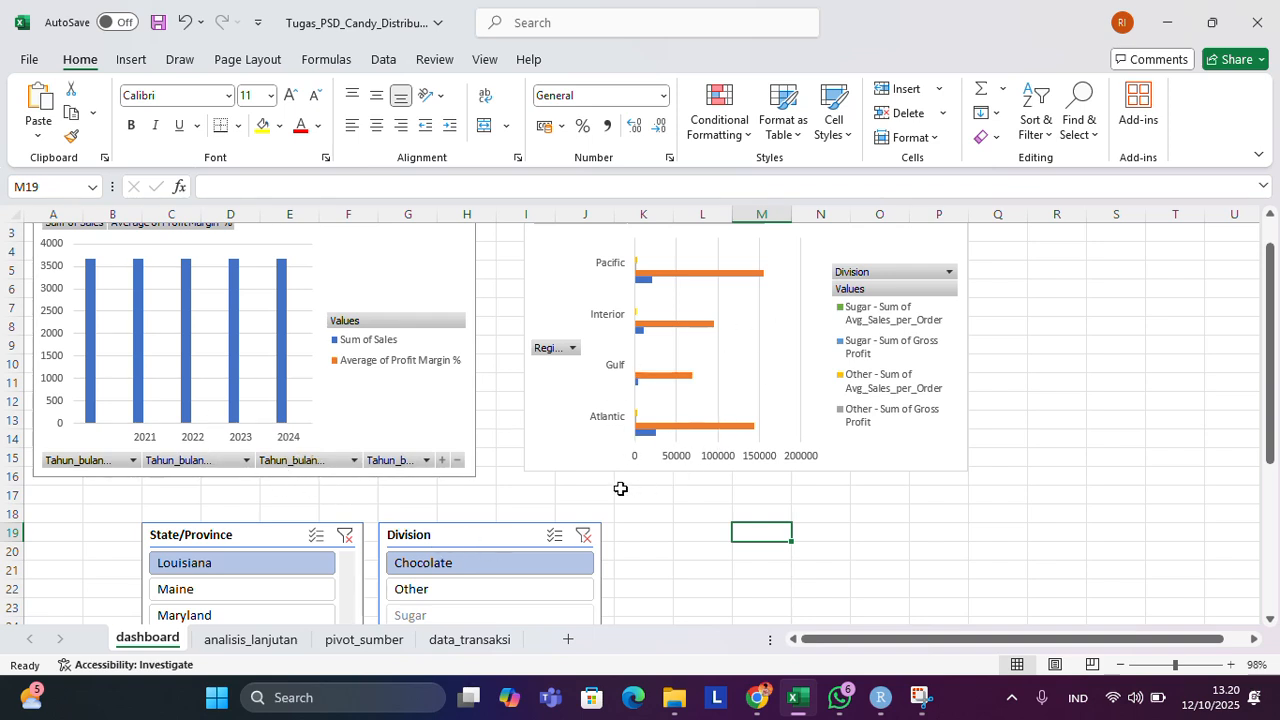
click(574, 350)
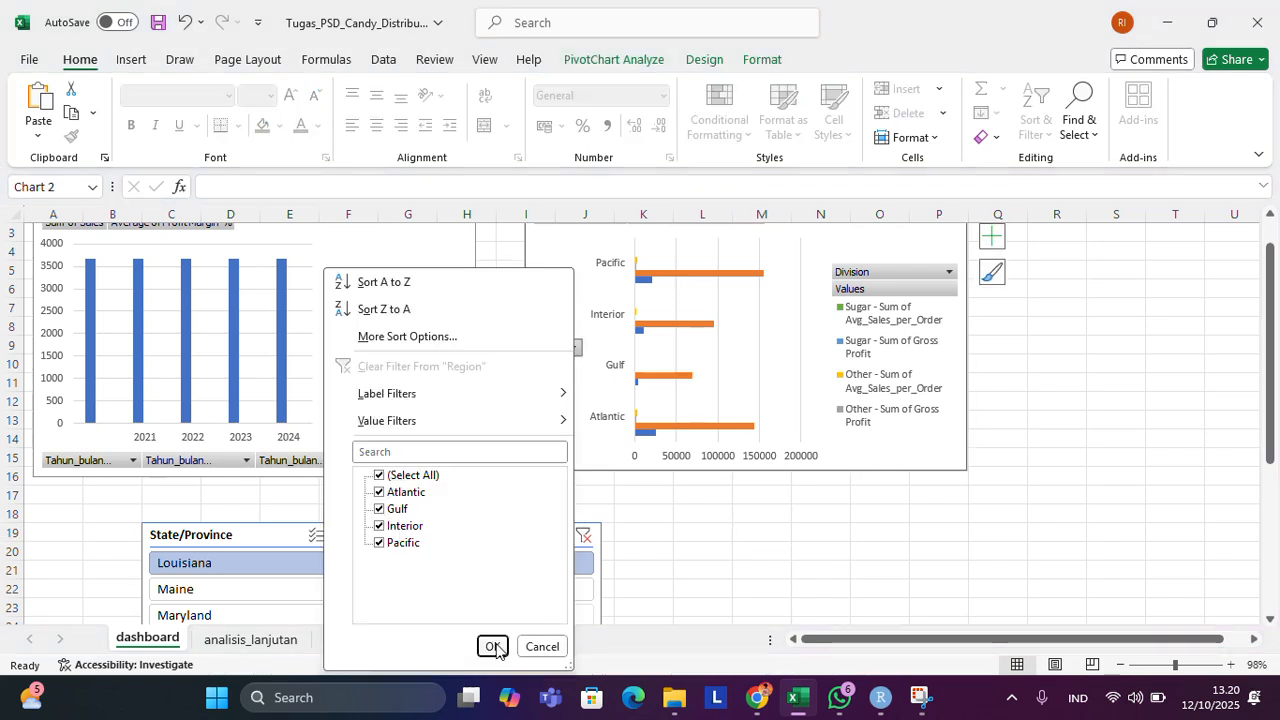
click(493, 647)
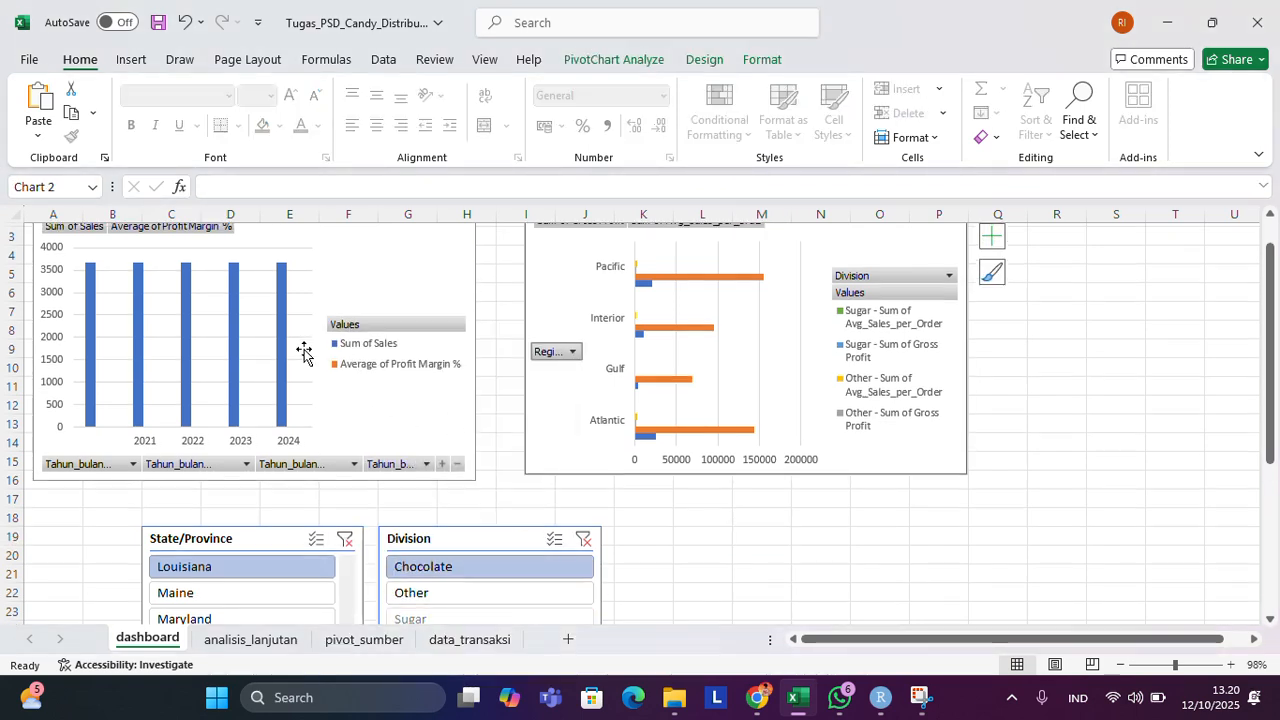
Filter the dashboard's Division slicer to Other and inspect the bars of the sales and profit margin chart.
scroll(304, 352, up, 1)
scroll(557, 423, down, 6)
click(448, 316)
scroll(448, 316, up, 6)
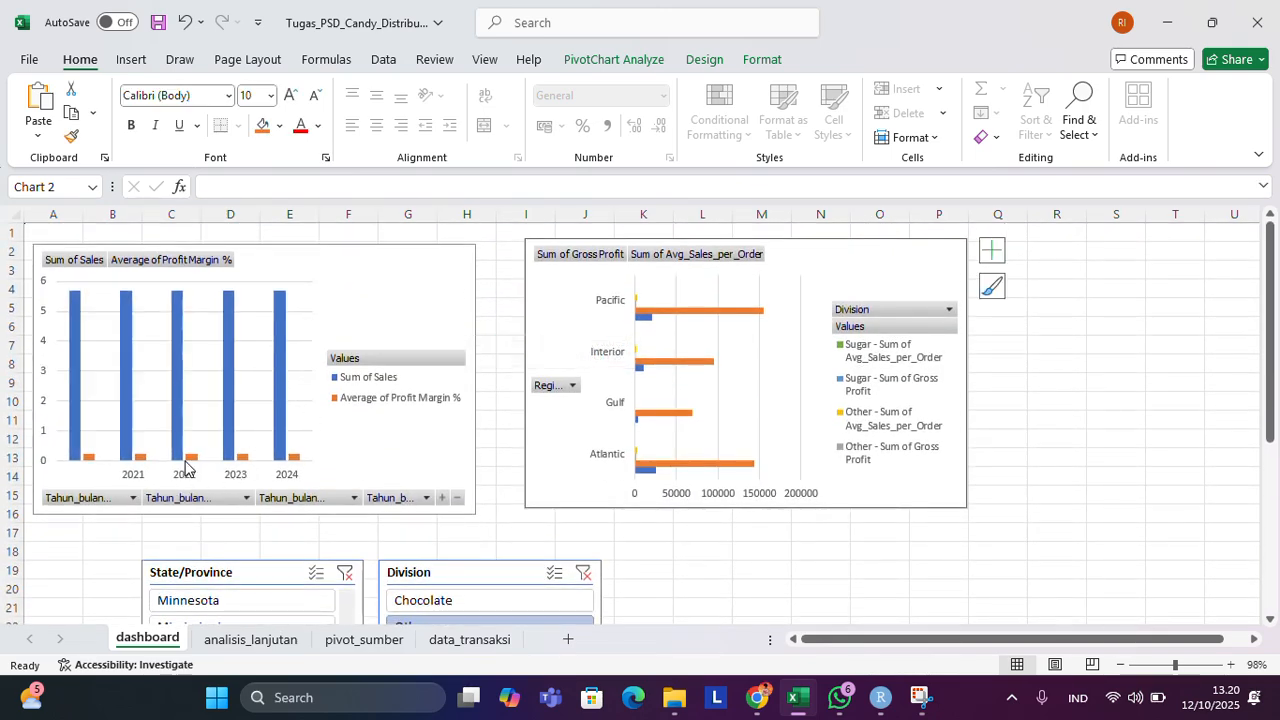
click(189, 465)
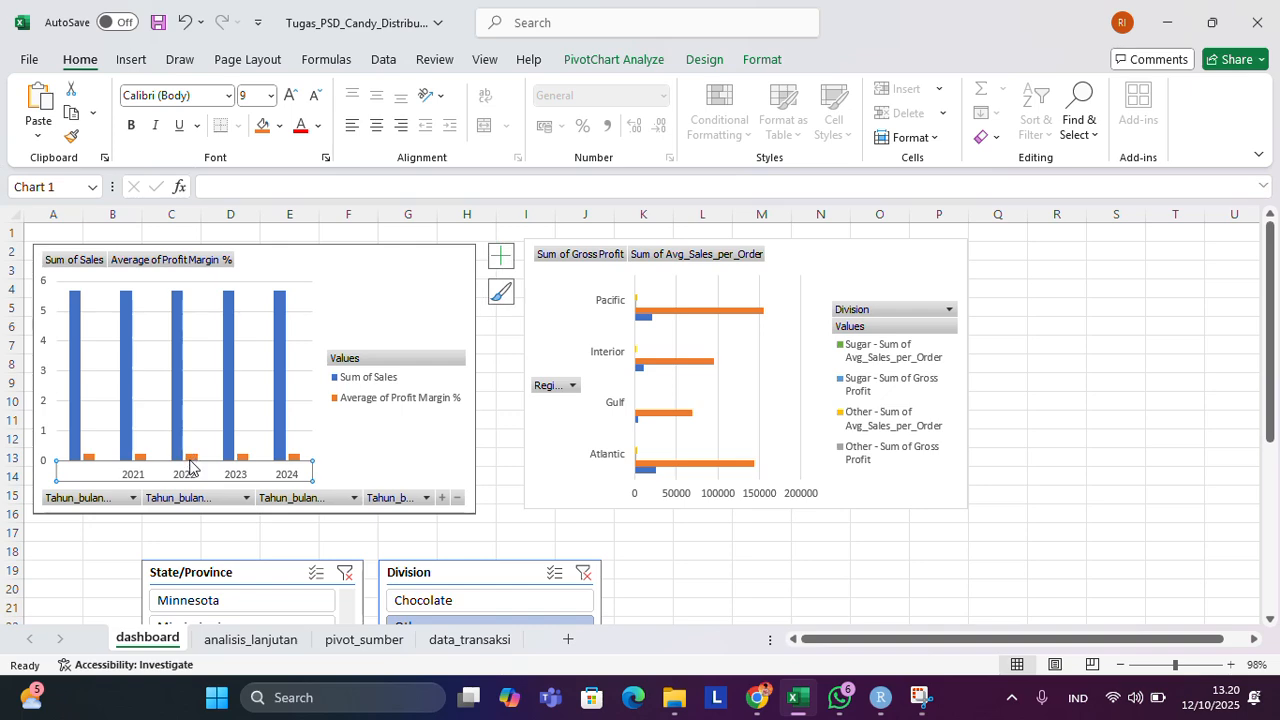
click(908, 545)
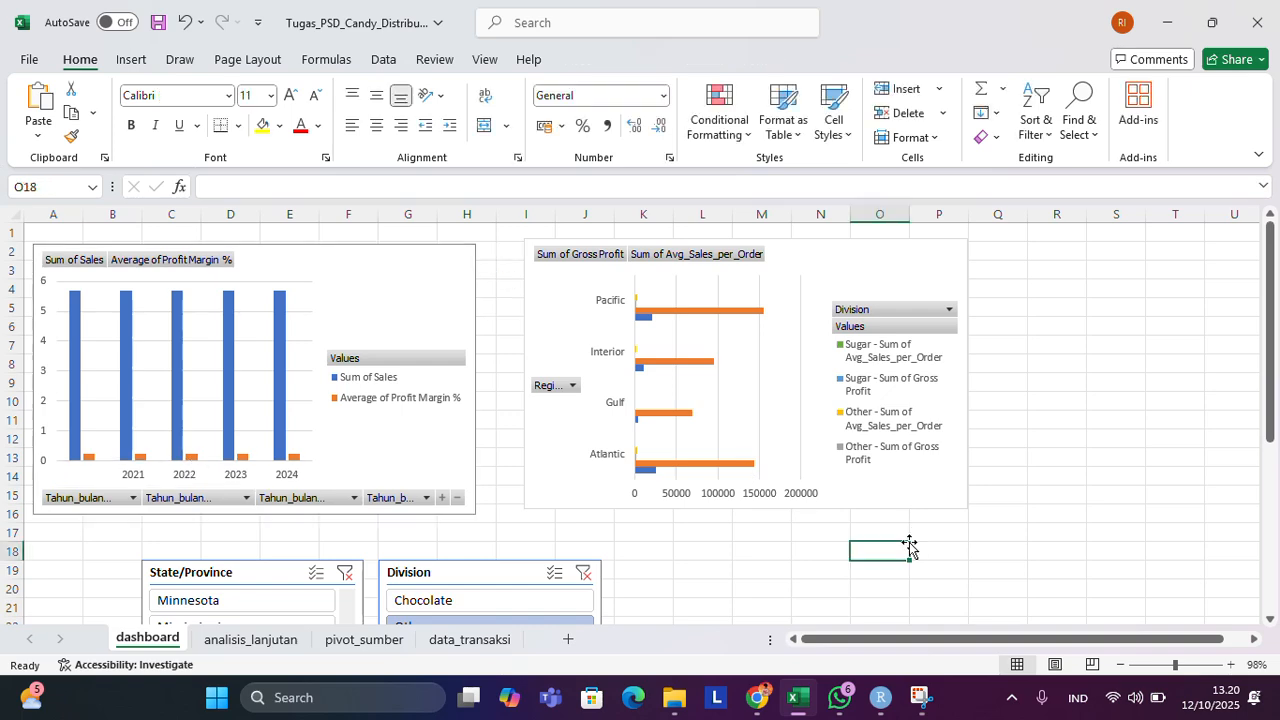
Review the filtered pivot tables on the pivot_sumber sheet and return to the dashboard sheet.
scroll(908, 545, down, 3)
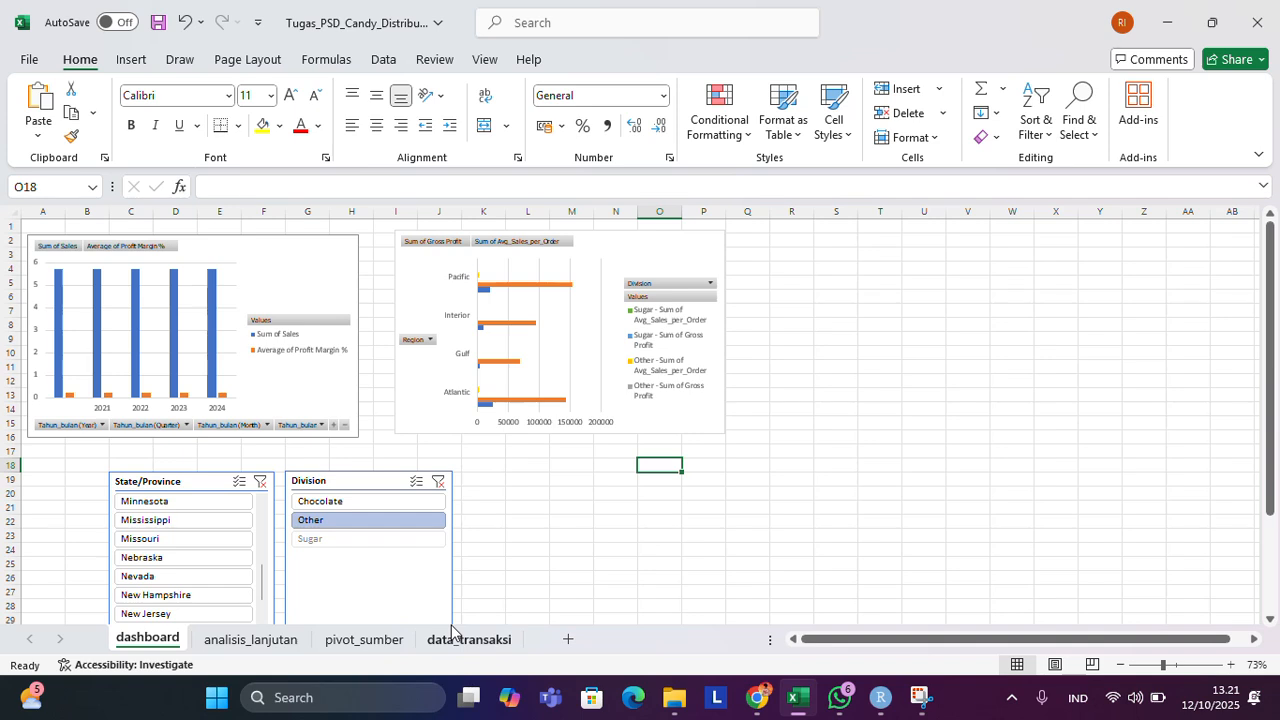
click(365, 640)
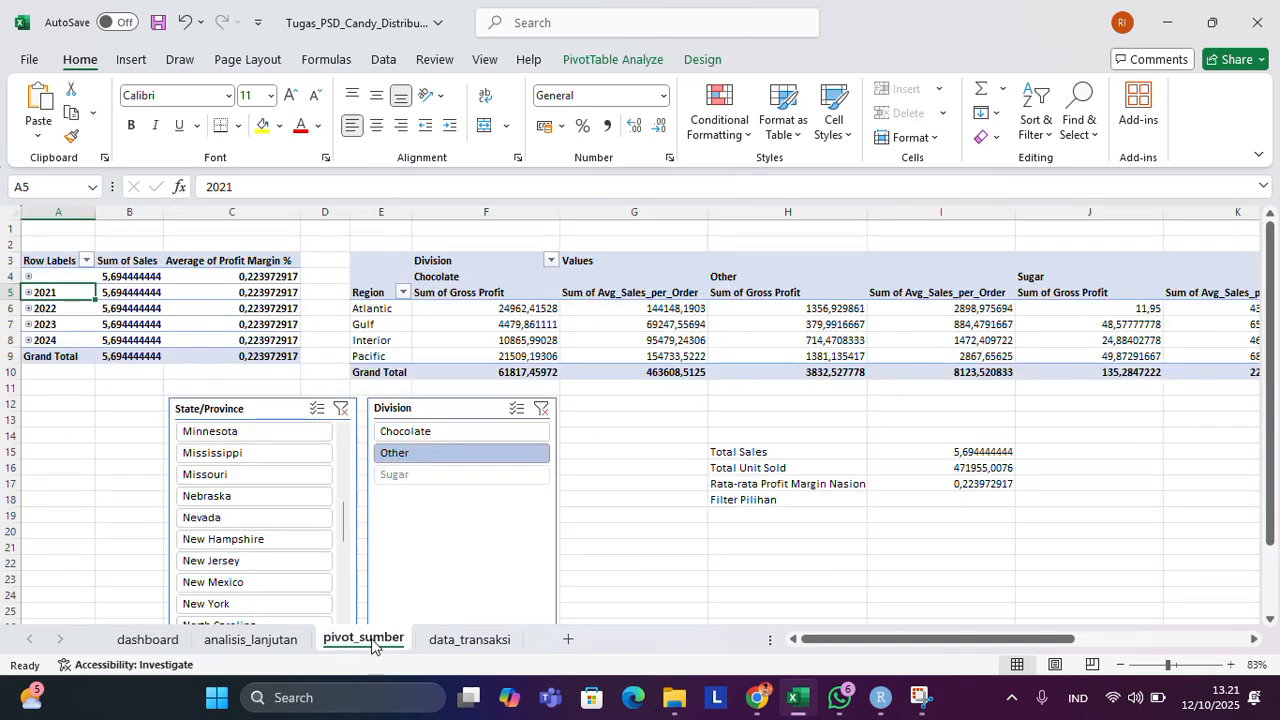
click(158, 637)
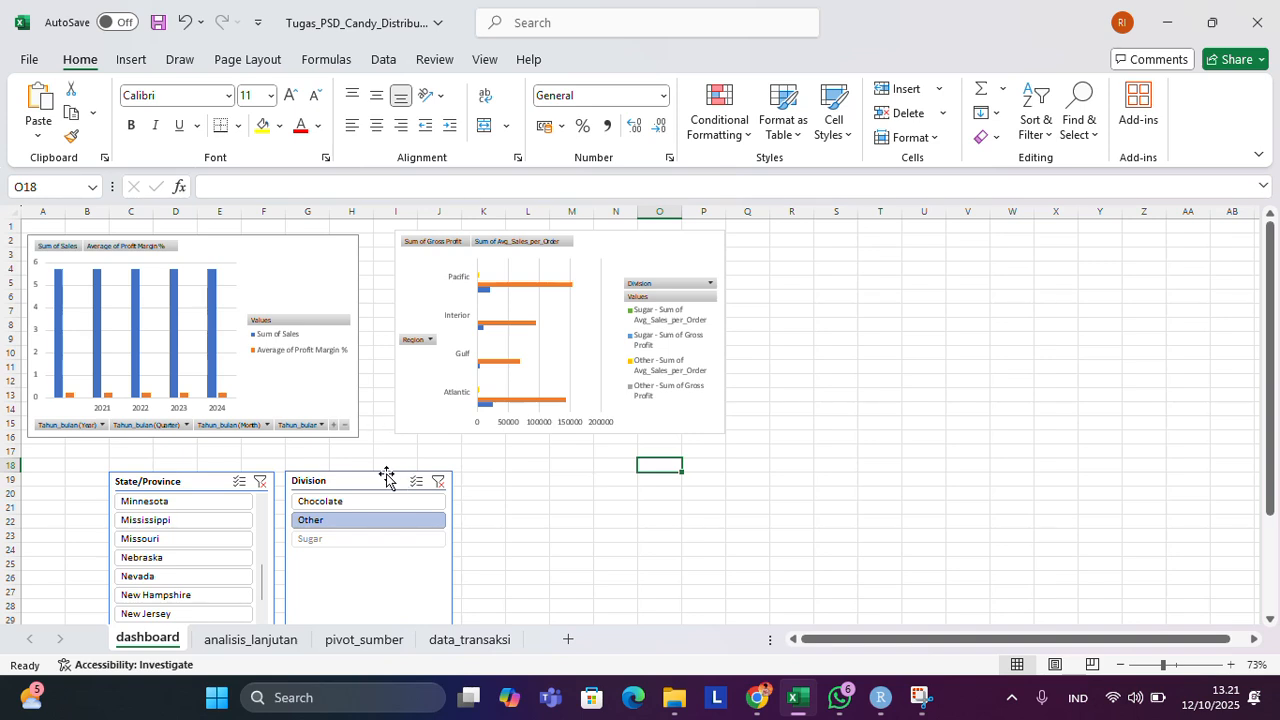
Examine the dashboard's gross profit and average sales per order chart by region, and the State/Province and Division slicers.
ctrl+scroll(193, 493, up, 1)
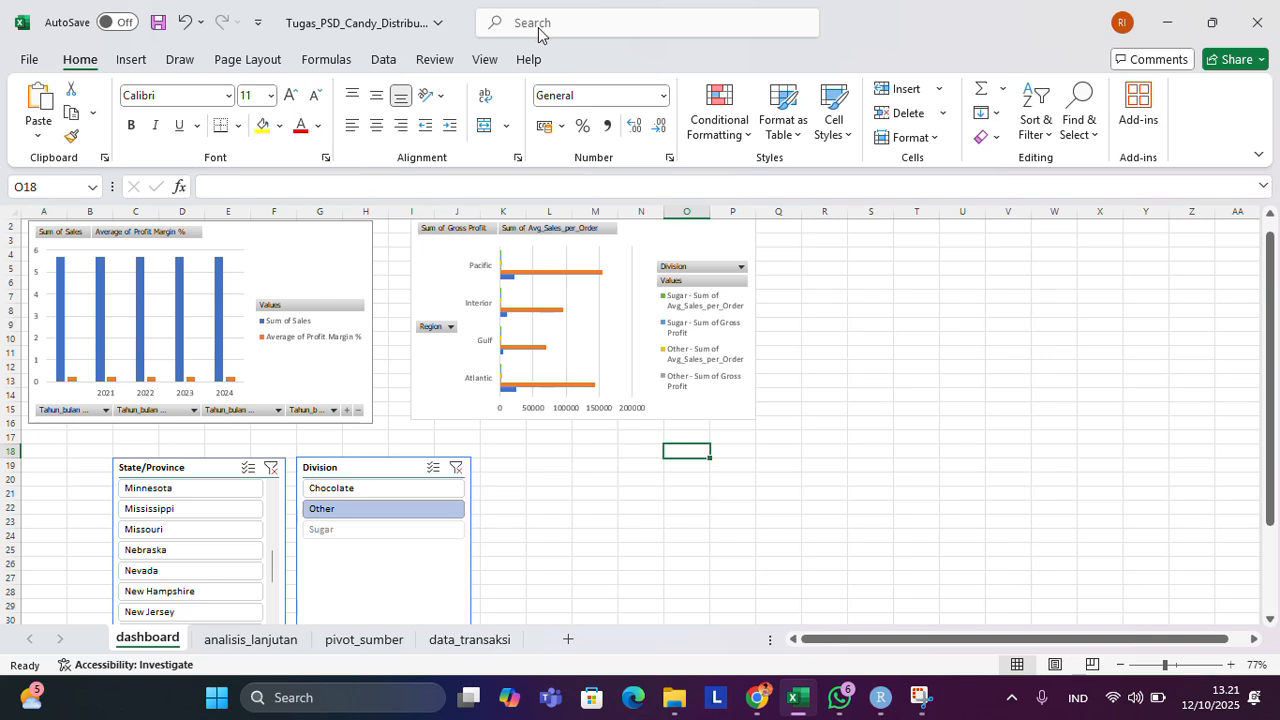
ctrl+scroll(540, 35, up, 1)
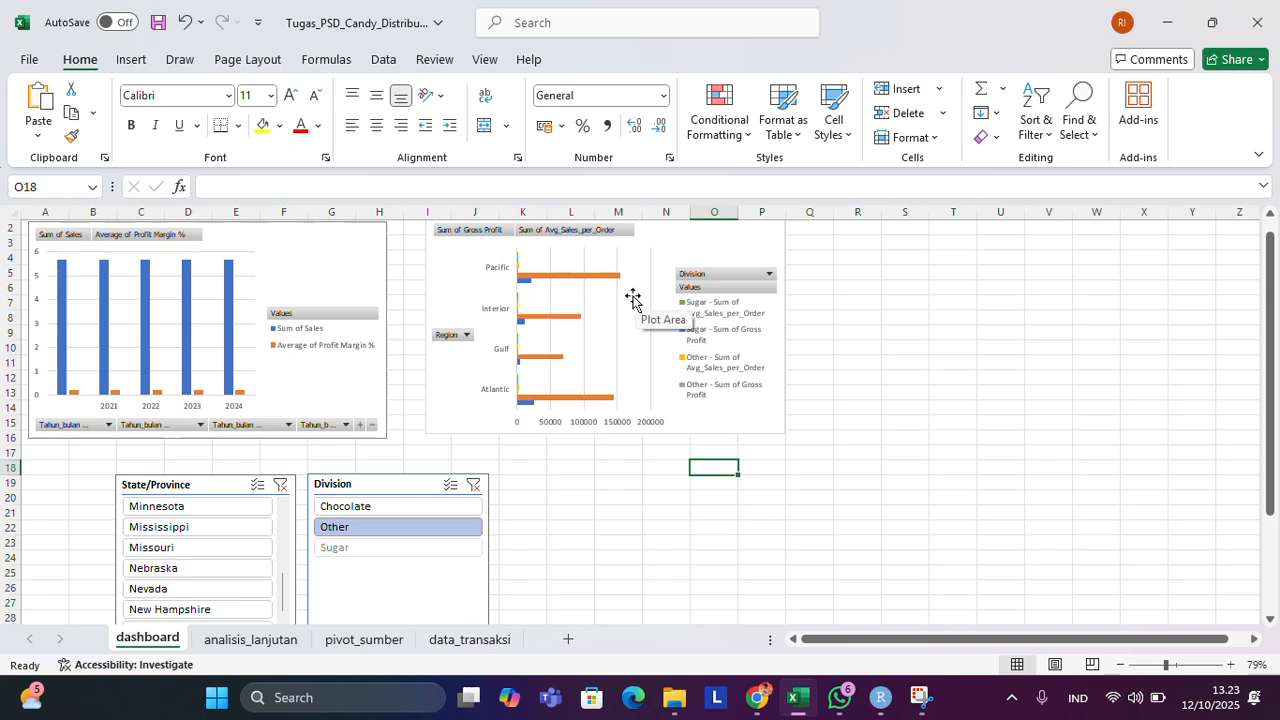
mouse_move(609, 403)
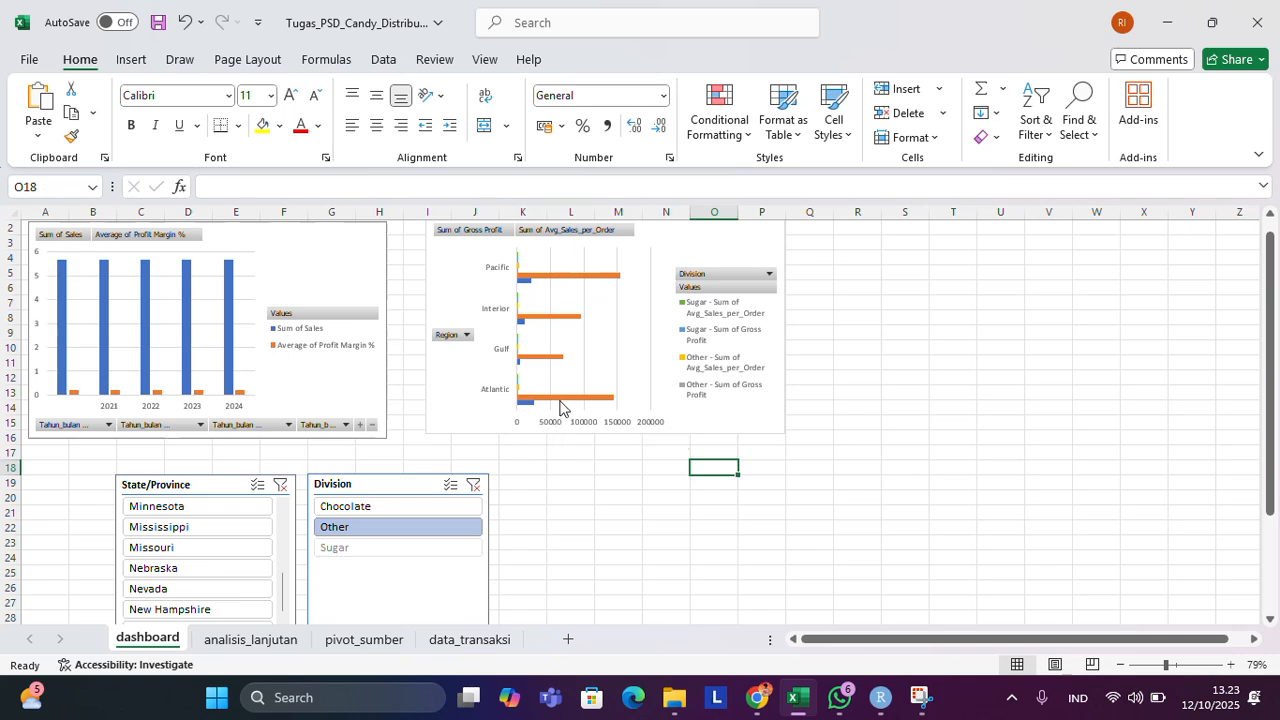
mouse_move(560, 408)
mouse_move(530, 367)
ctrl+scroll(353, 315, up, 3)
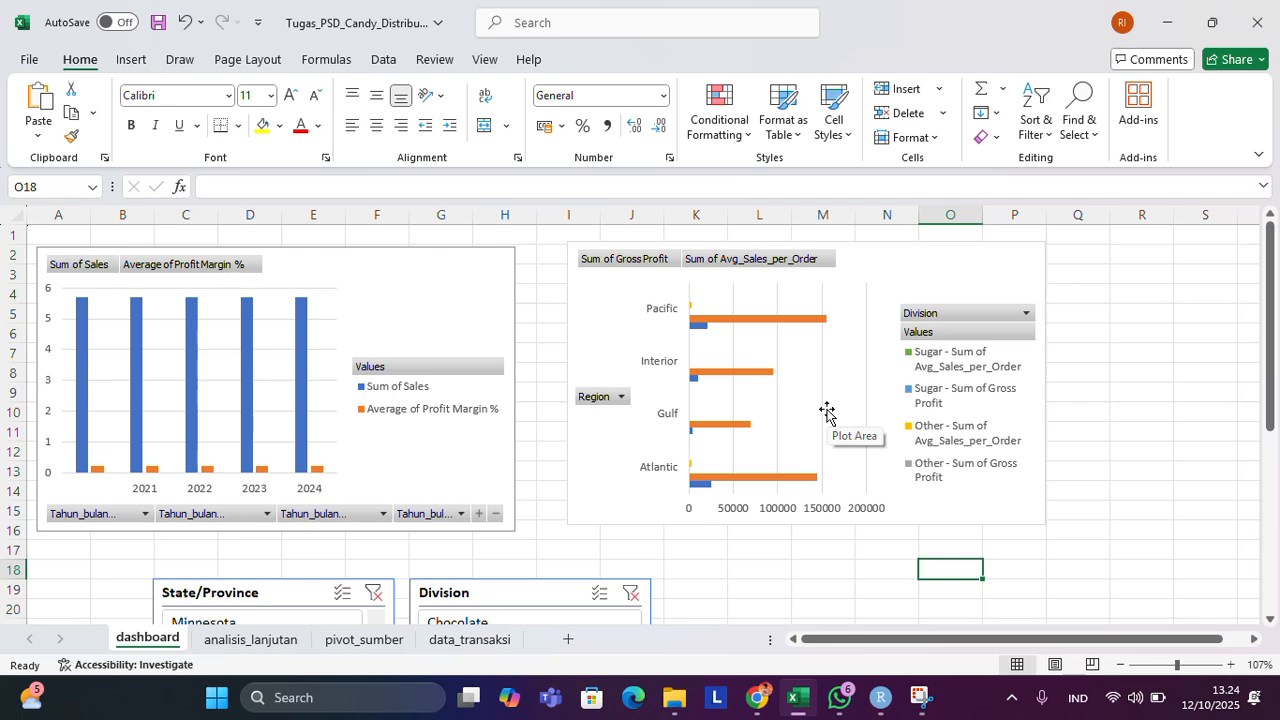
scroll(314, 494, down, 6)
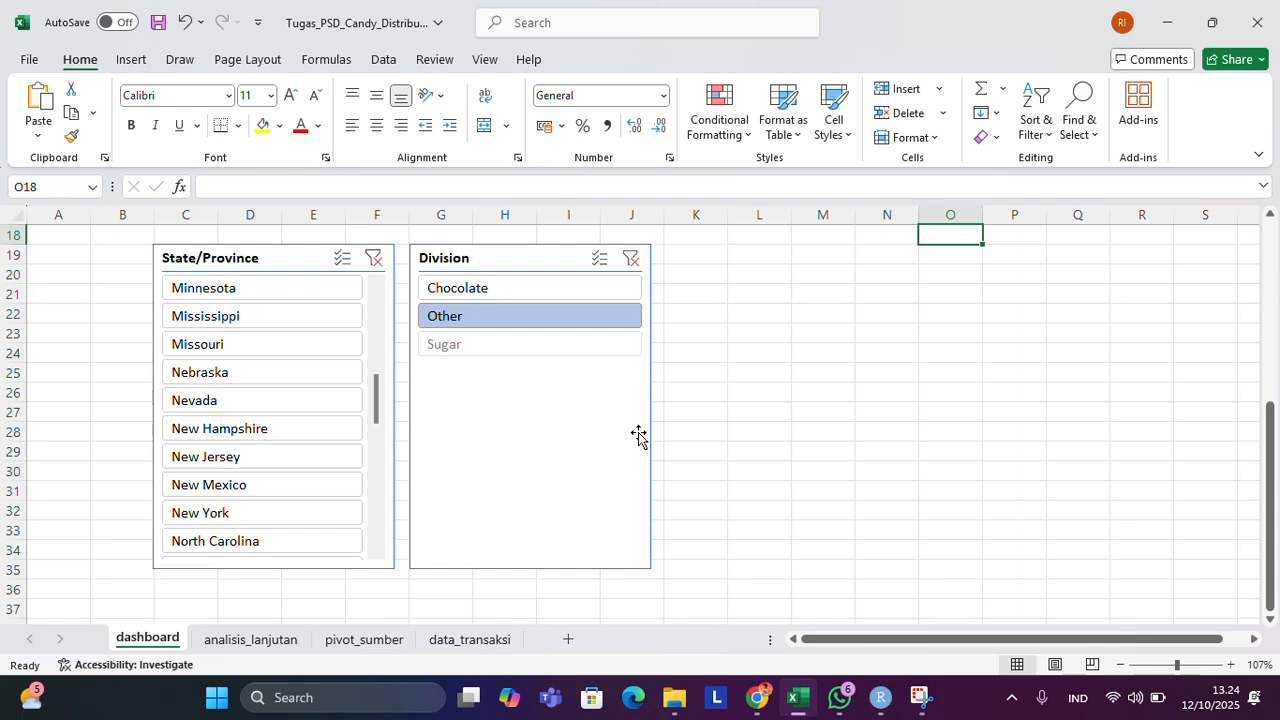
Inspect the status_pengiriman formula in cell W4 of the data_transaksi sheet and return to the dashboard sheet.
click(489, 645)
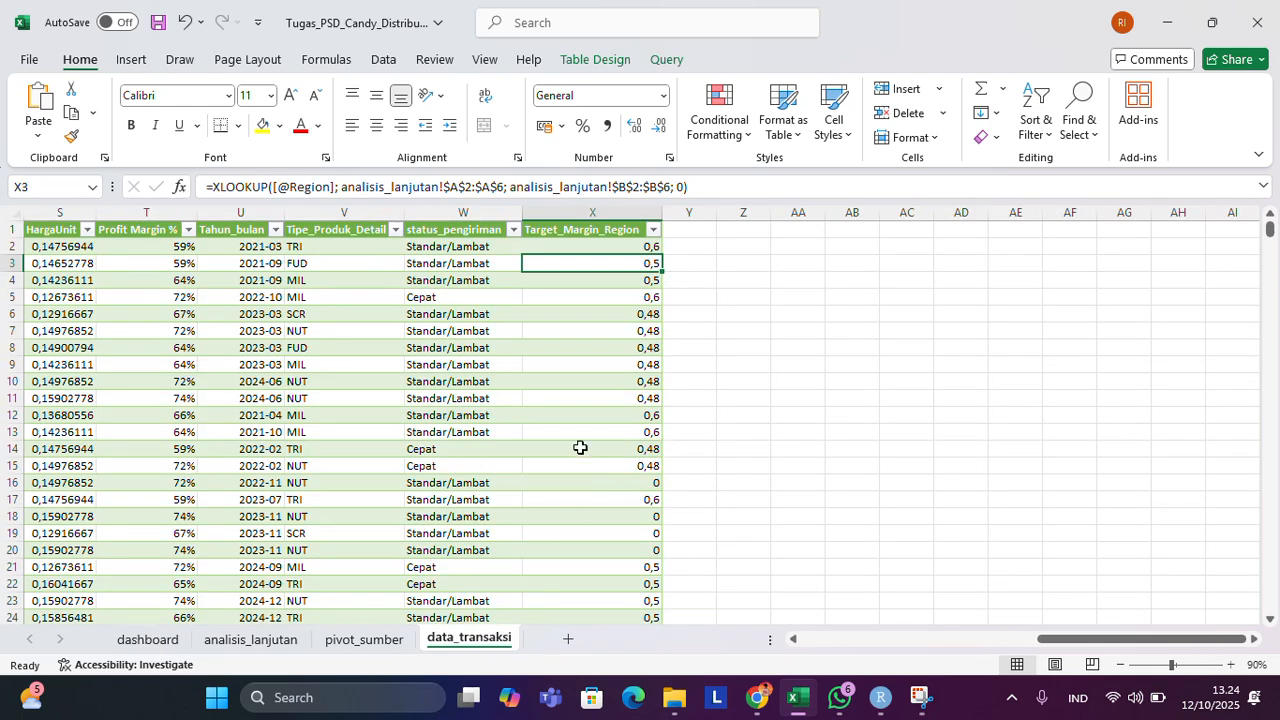
click(441, 281)
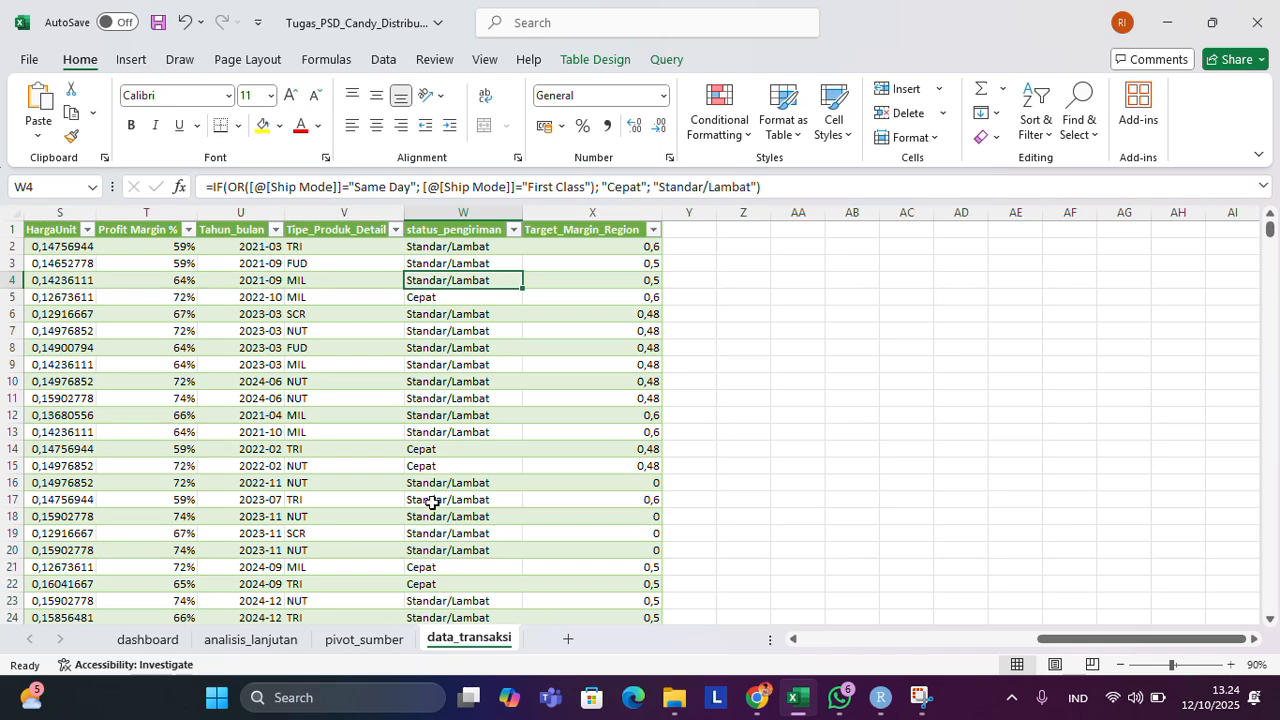
click(168, 640)
Review the dashboard's two charts and their legends together with the slicers below them.
scroll(641, 320, up, 6)
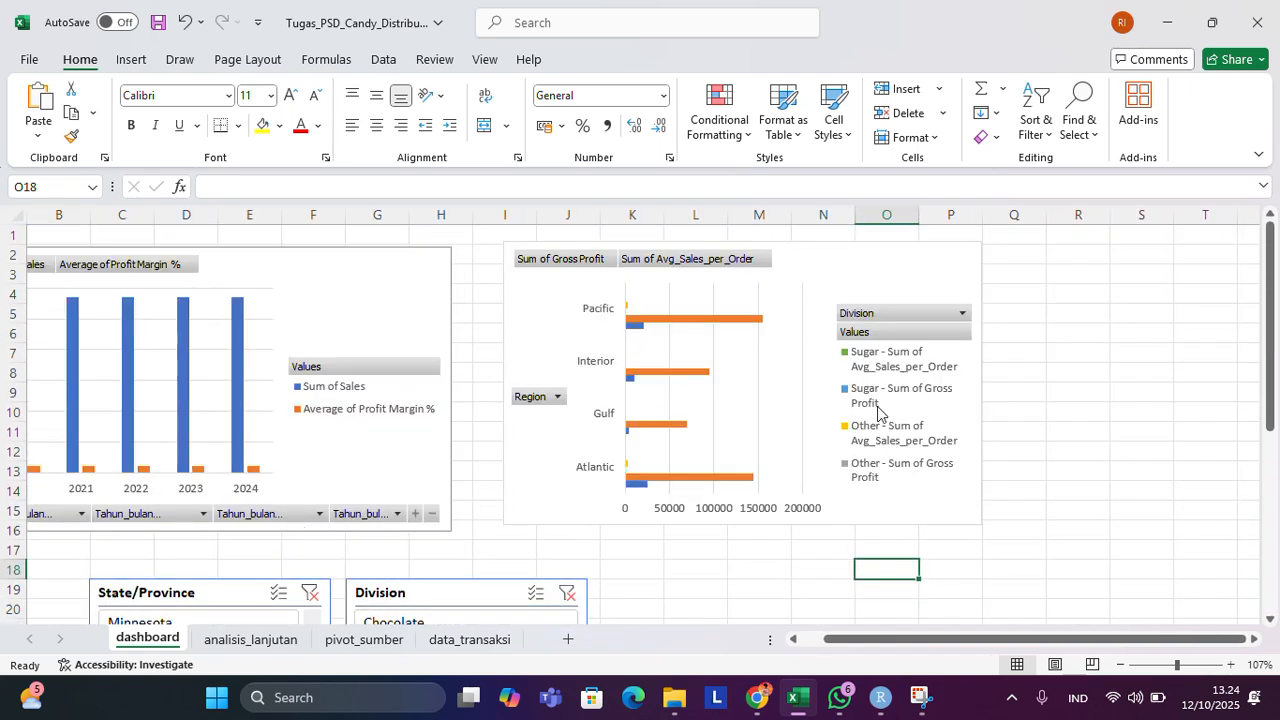
mouse_move(633, 388)
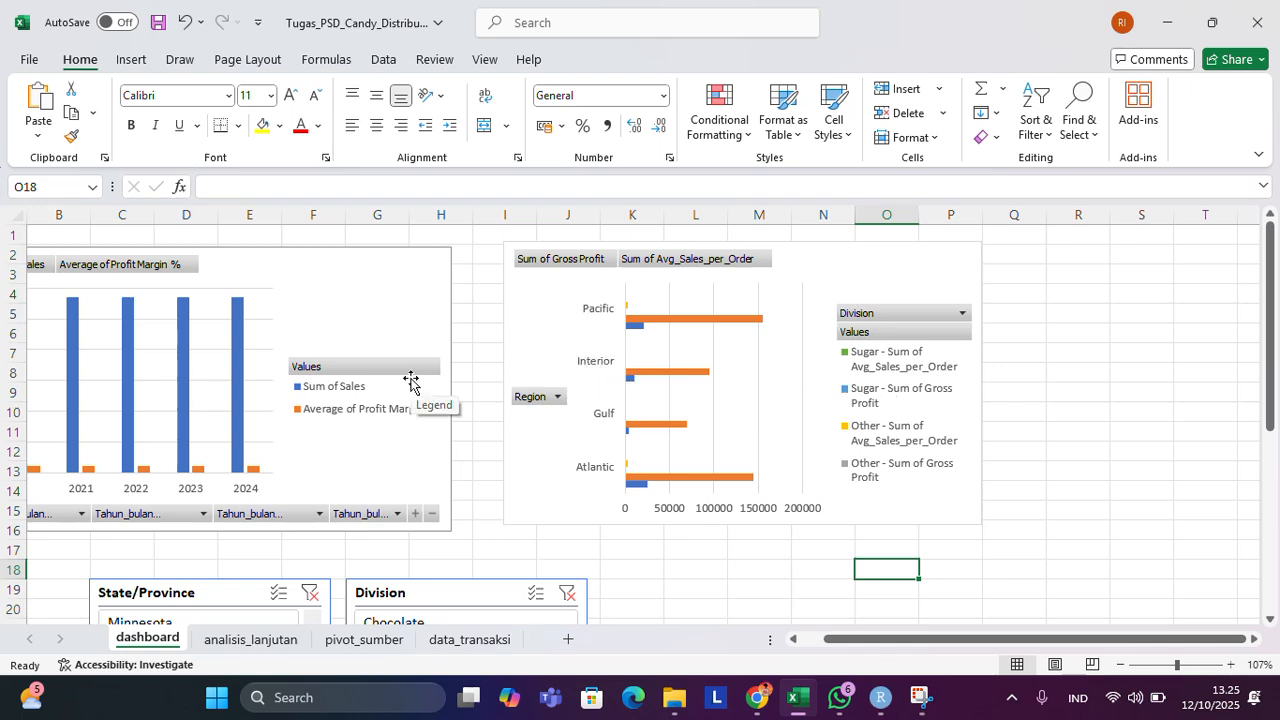
scroll(411, 380, down, 3)
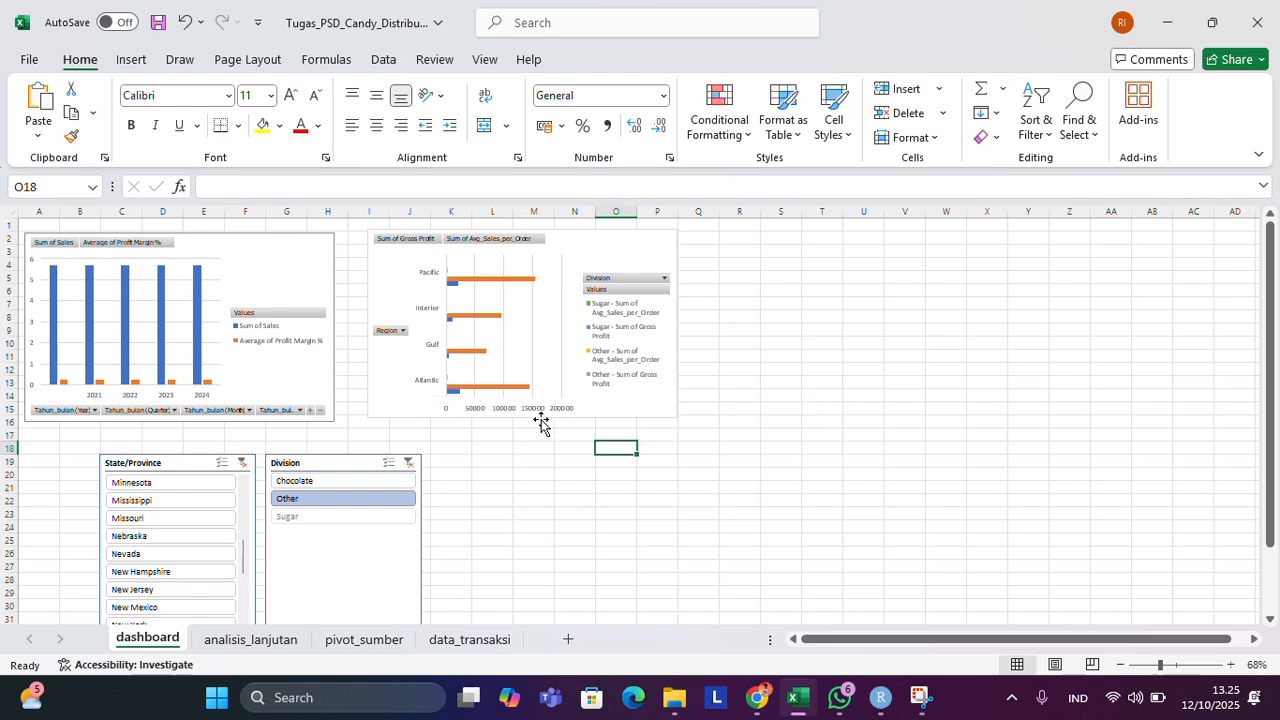
scroll(543, 422, down, 1)
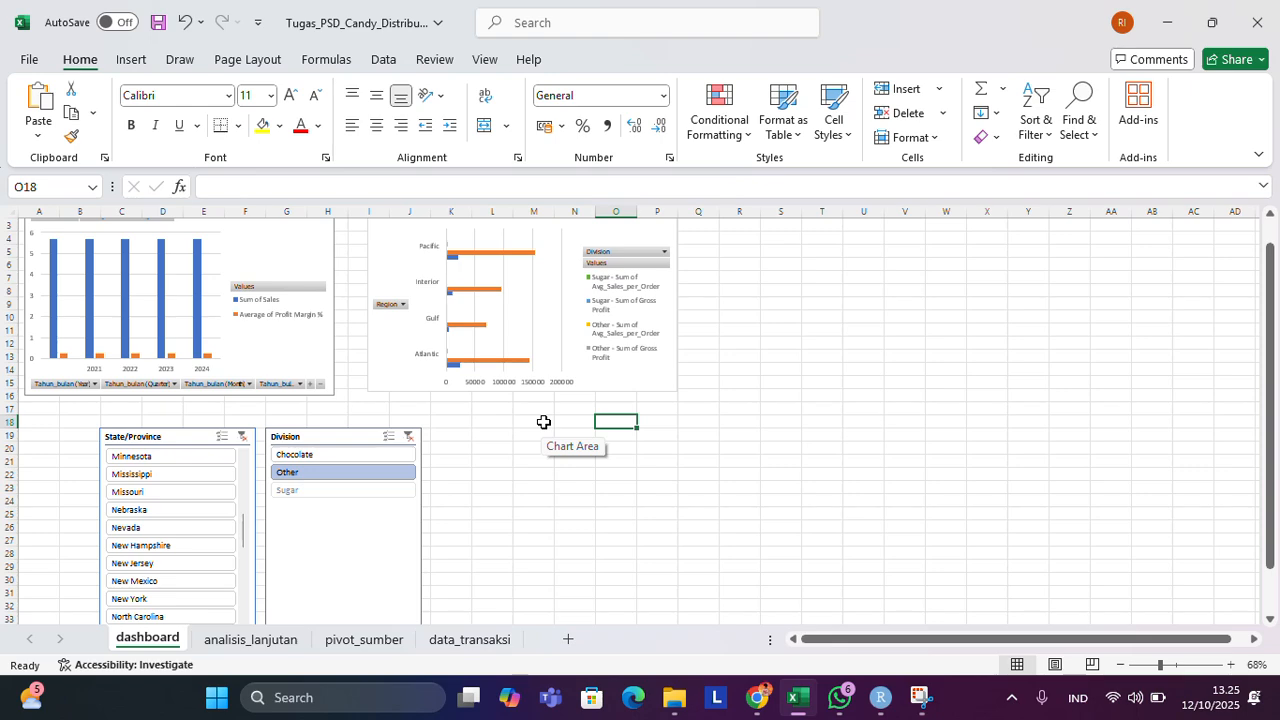
Revisit the data_transaksi, analisis_lanjutan and pivot_sumber sheets in turn to recap their contents.
click(463, 645)
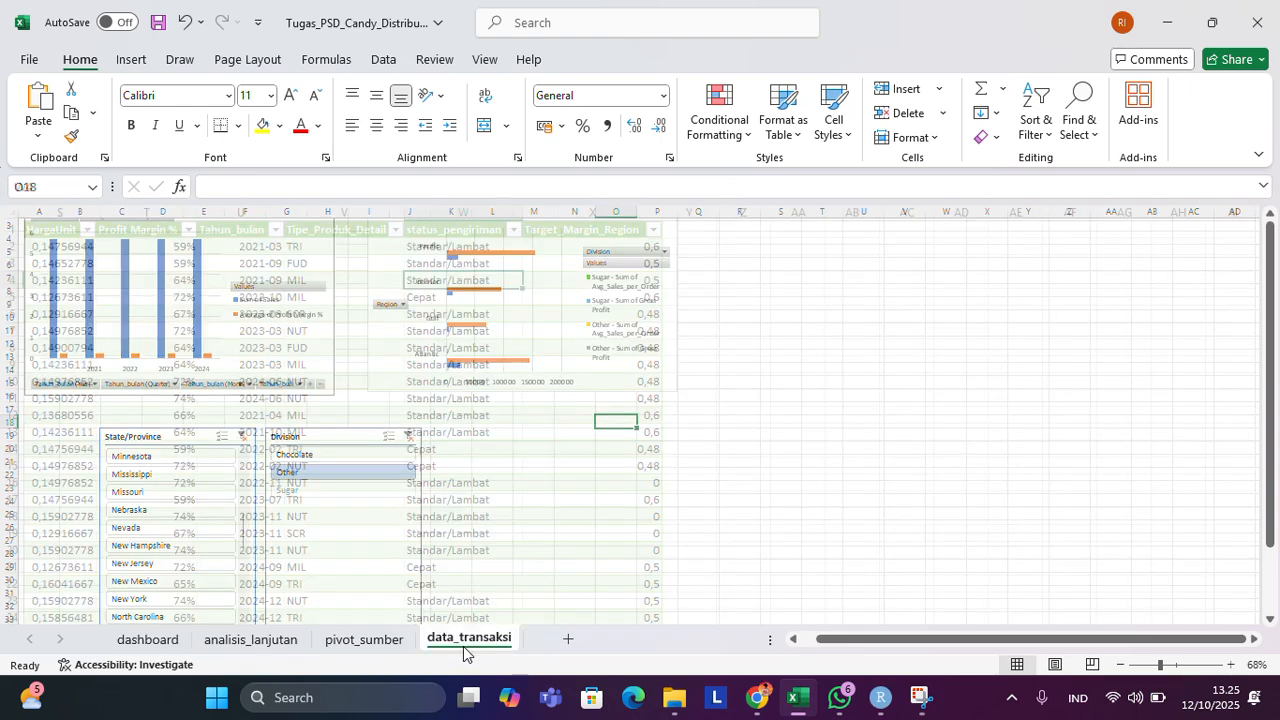
click(293, 648)
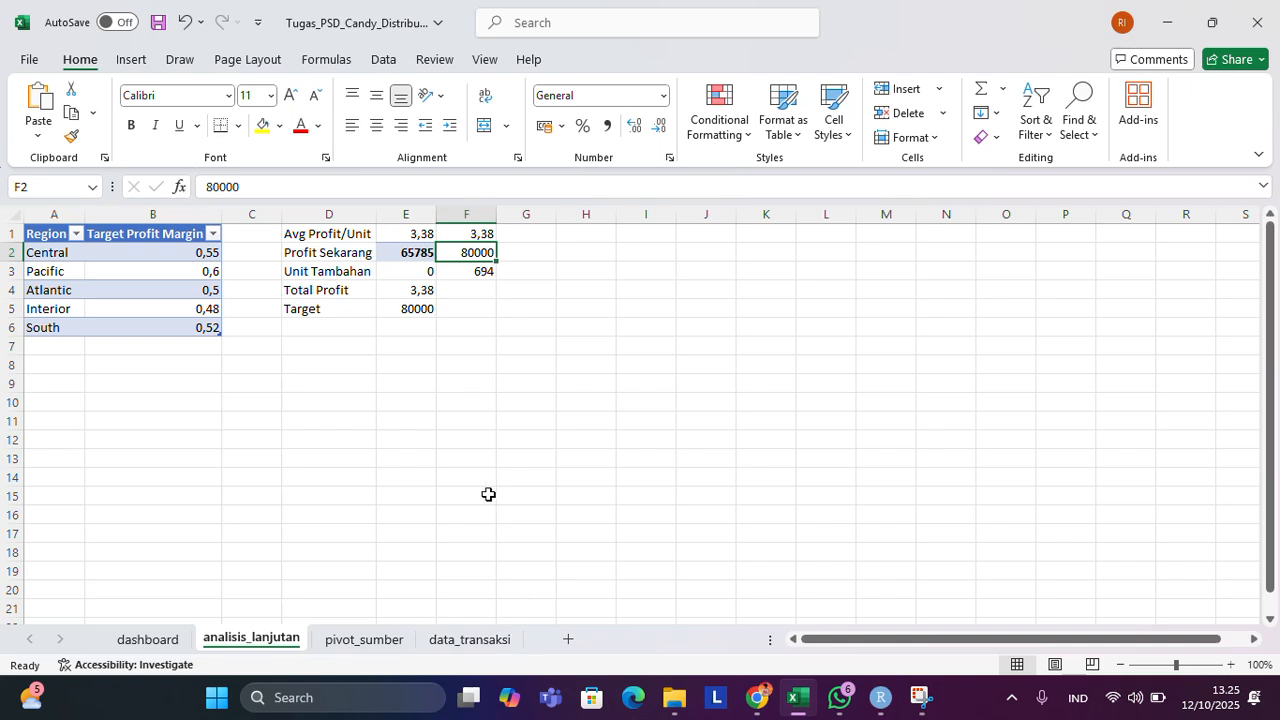
click(360, 640)
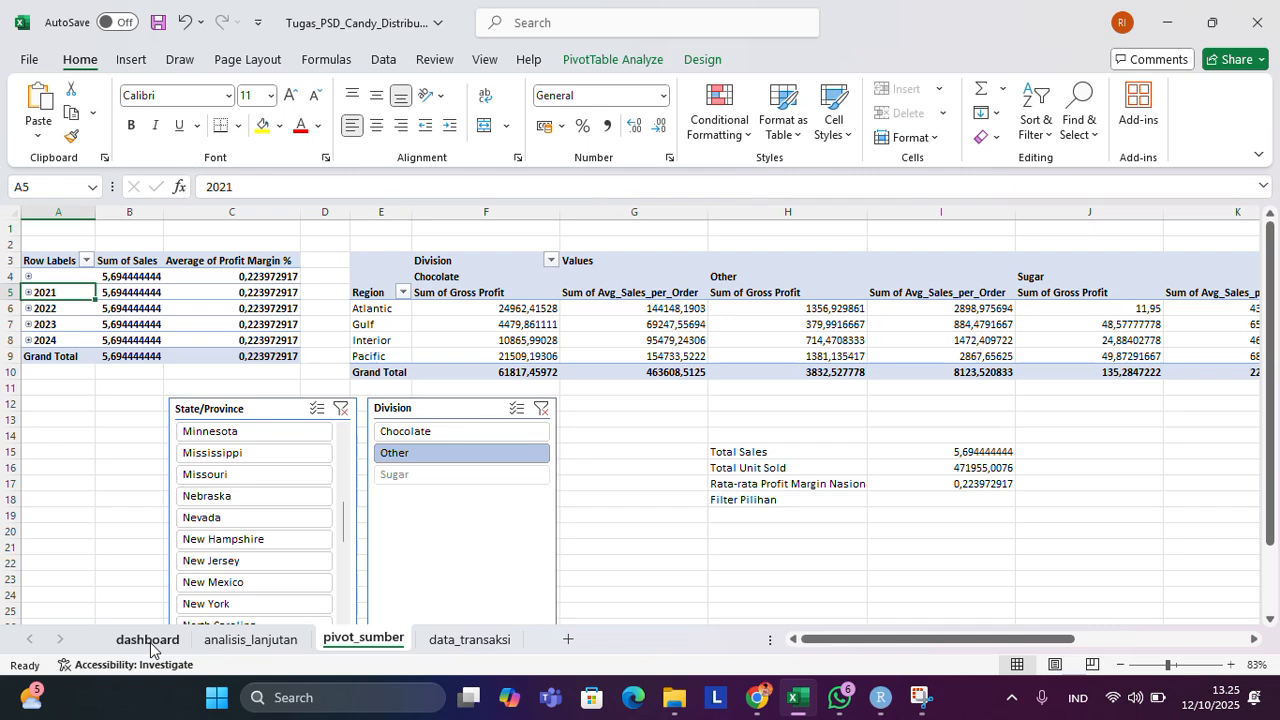